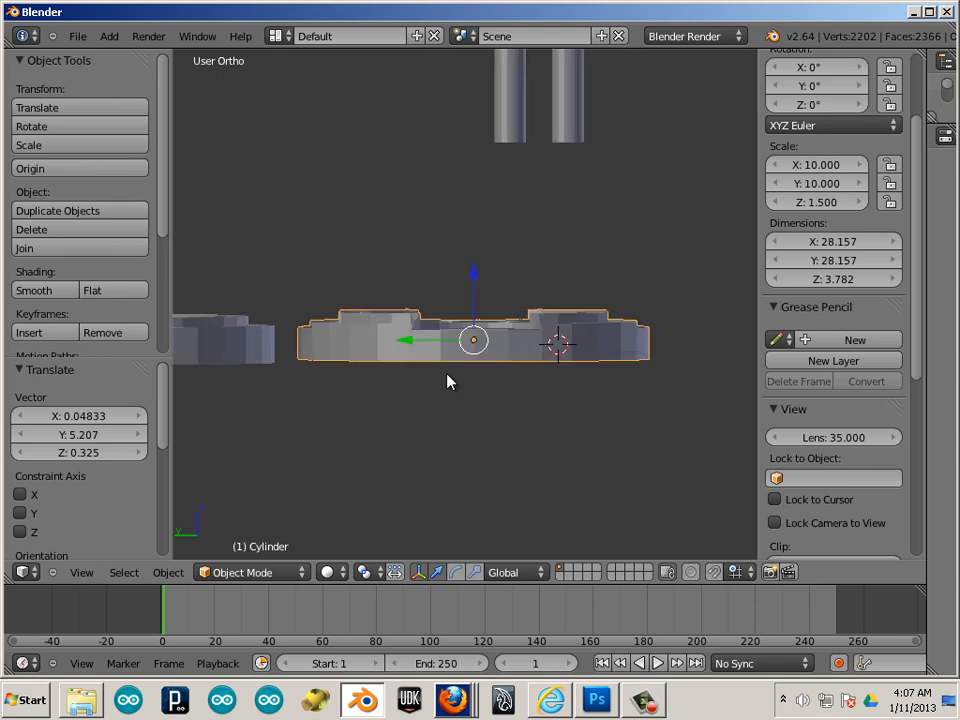
Step: Move the selected notched disc down about 0.145 units along the Z axis
{"action": "middle_click_drag", "start_coordinate": [390, 405], "coordinate": [458, 392]}
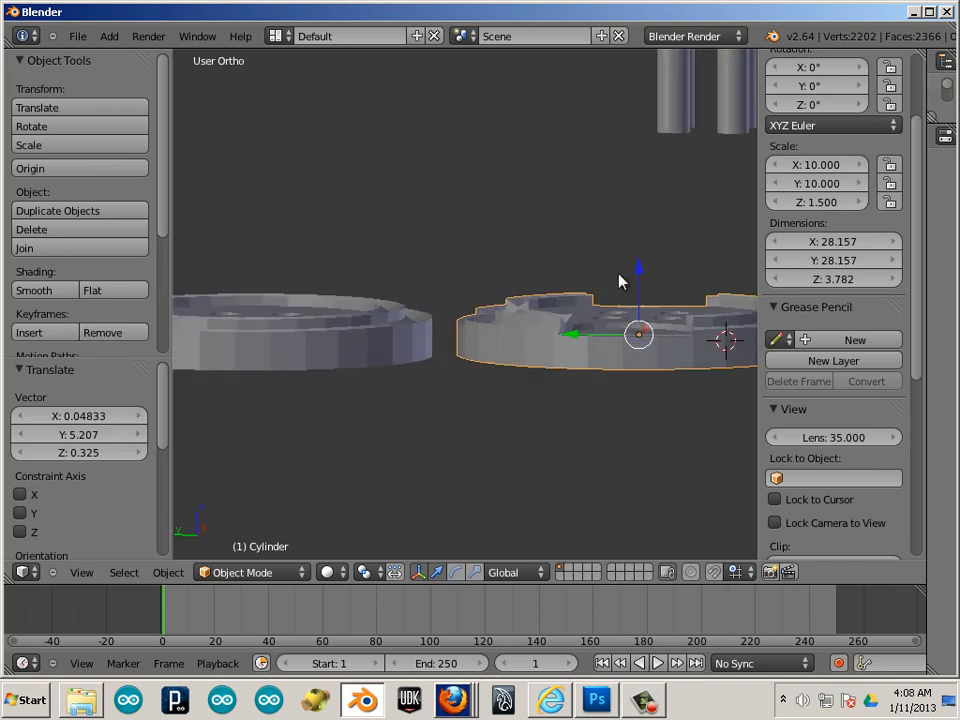
{"action": "left_click_drag", "start_coordinate": [646, 271], "coordinate": [647, 273]}
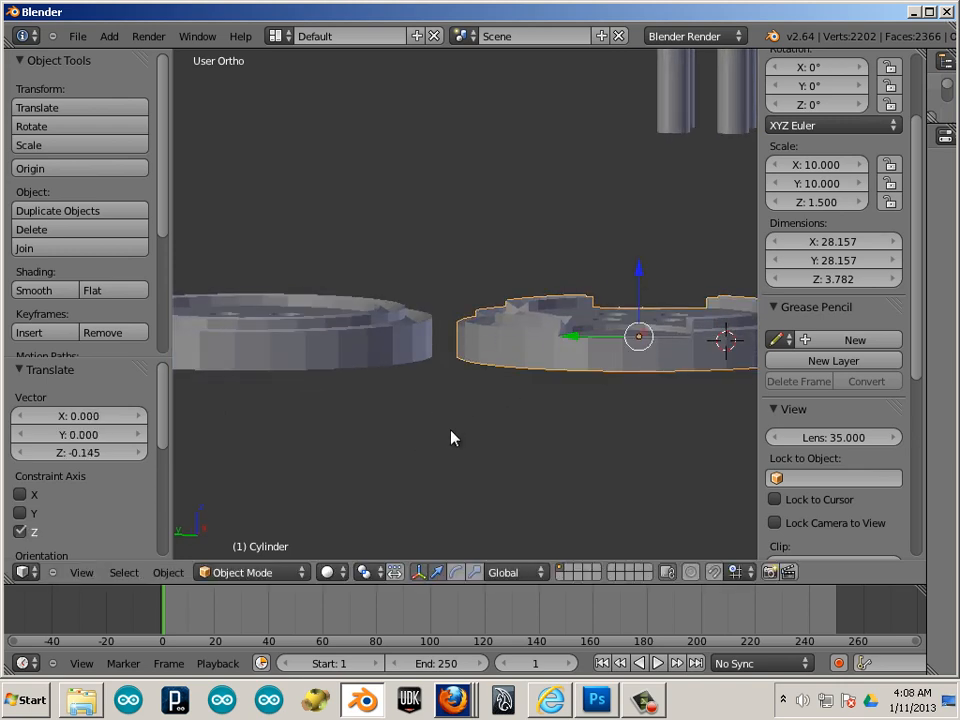
{"action": "middle_click_drag", "start_coordinate": [450, 429], "coordinate": [405, 400]}
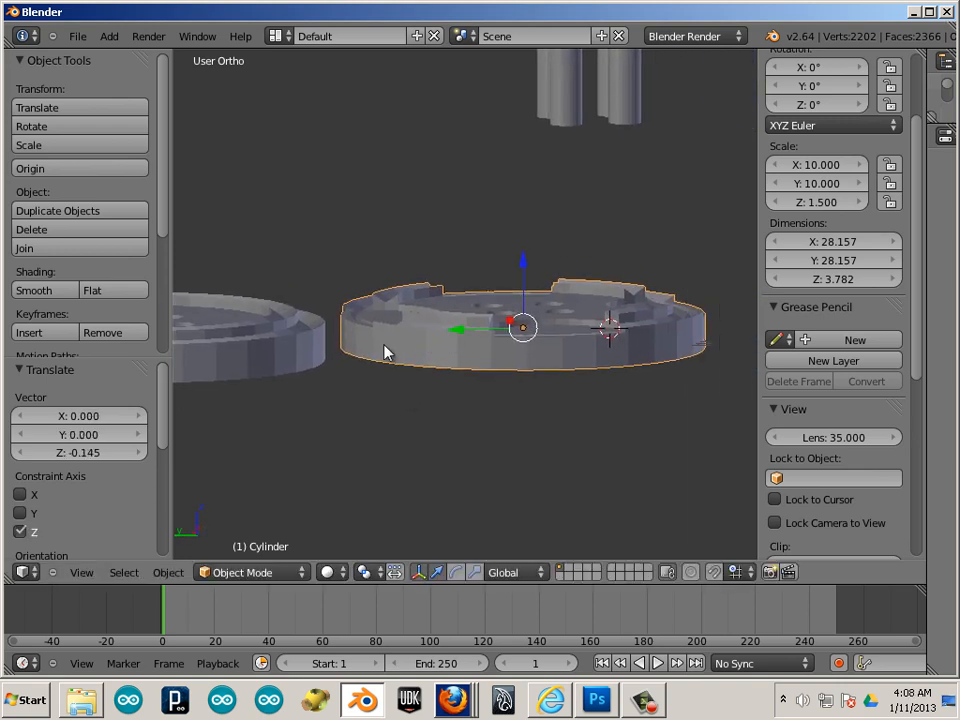
Step: Snap the 3D cursor to a single vertex on the bottom outer edge of the notched disc in Edit Mode
{"action": "middle_click_drag", "start_coordinate": [387, 352], "coordinate": [464, 431]}
{"action": "key", "text": "Tab"}
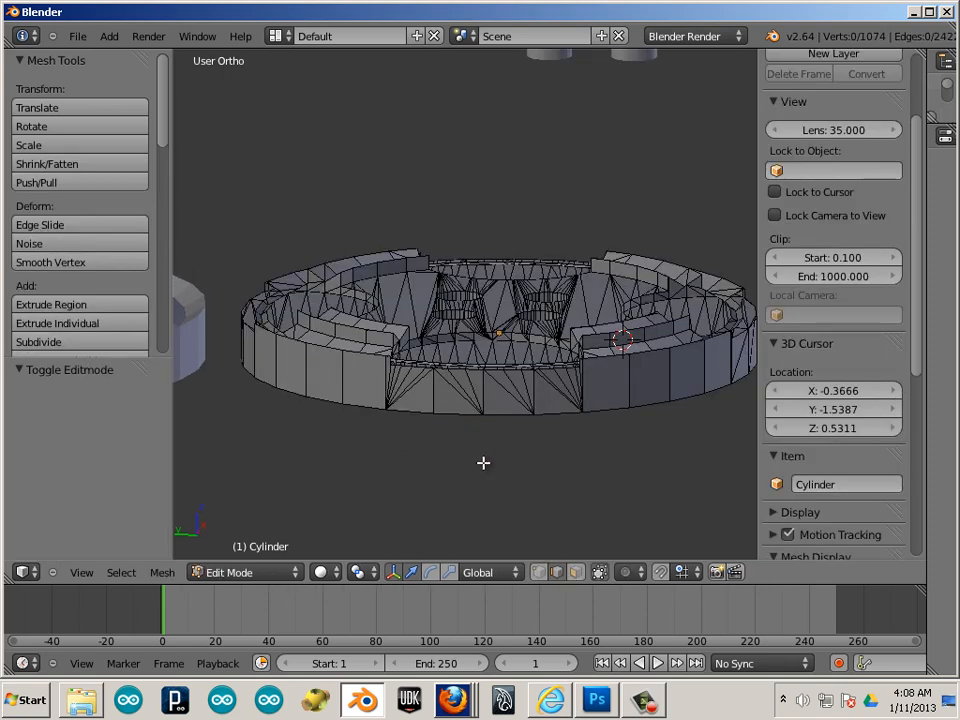
{"action": "scroll", "coordinate": [486, 470], "scroll_direction": "up", "scroll_amount": 2}
{"action": "left_click", "coordinate": [539, 572]}
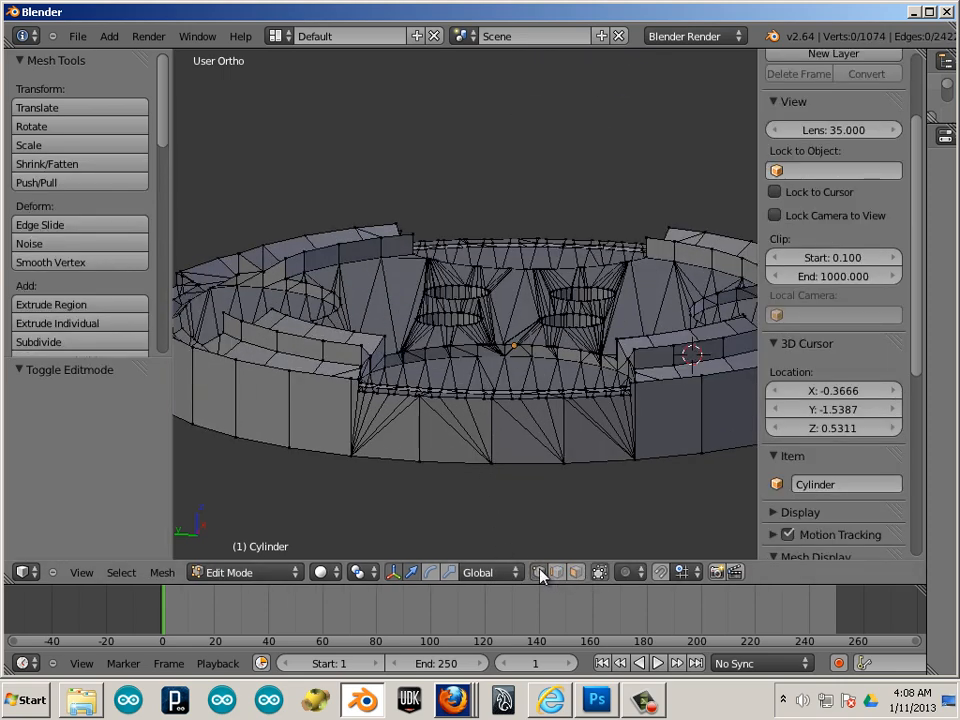
{"action": "right_click", "coordinate": [494, 464]}
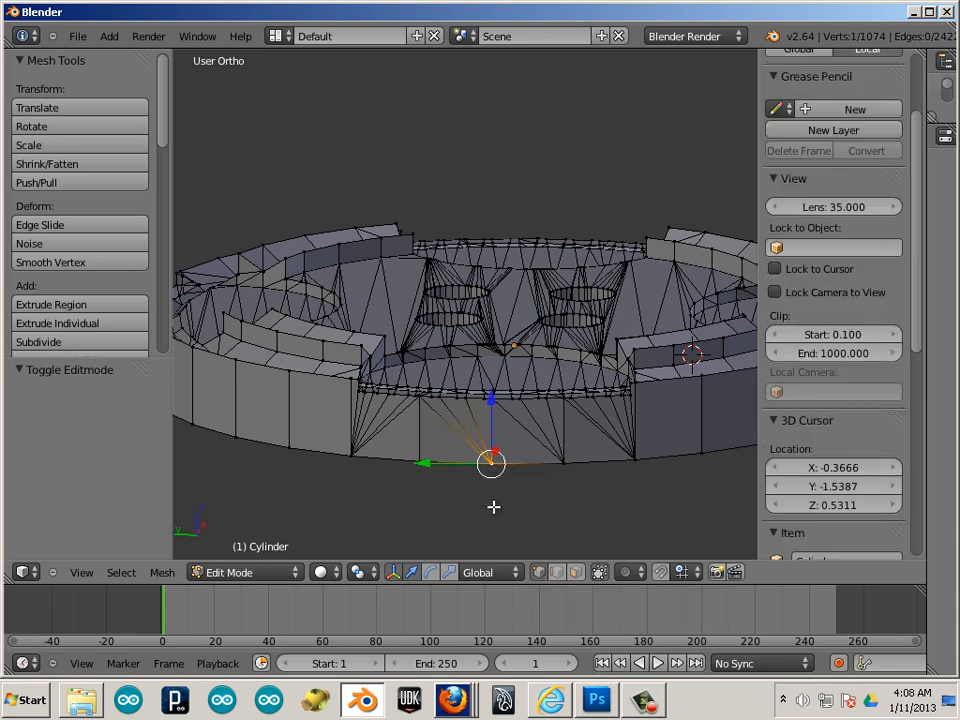
{"action": "middle_click_drag", "start_coordinate": [471, 497], "coordinate": [493, 450]}
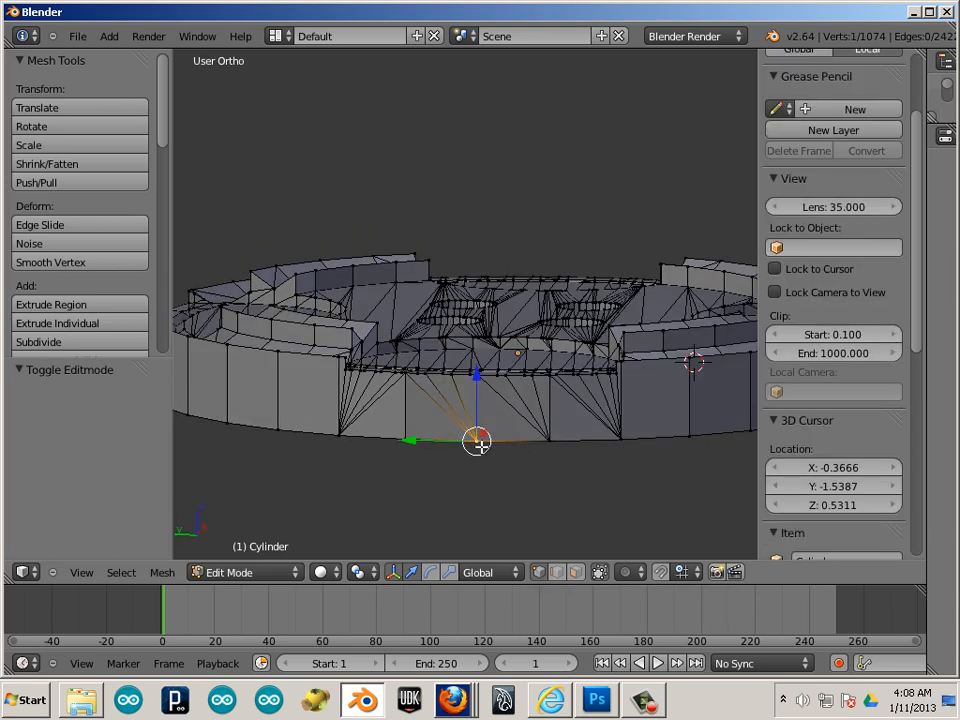
{"action": "left_click", "coordinate": [163, 572]}
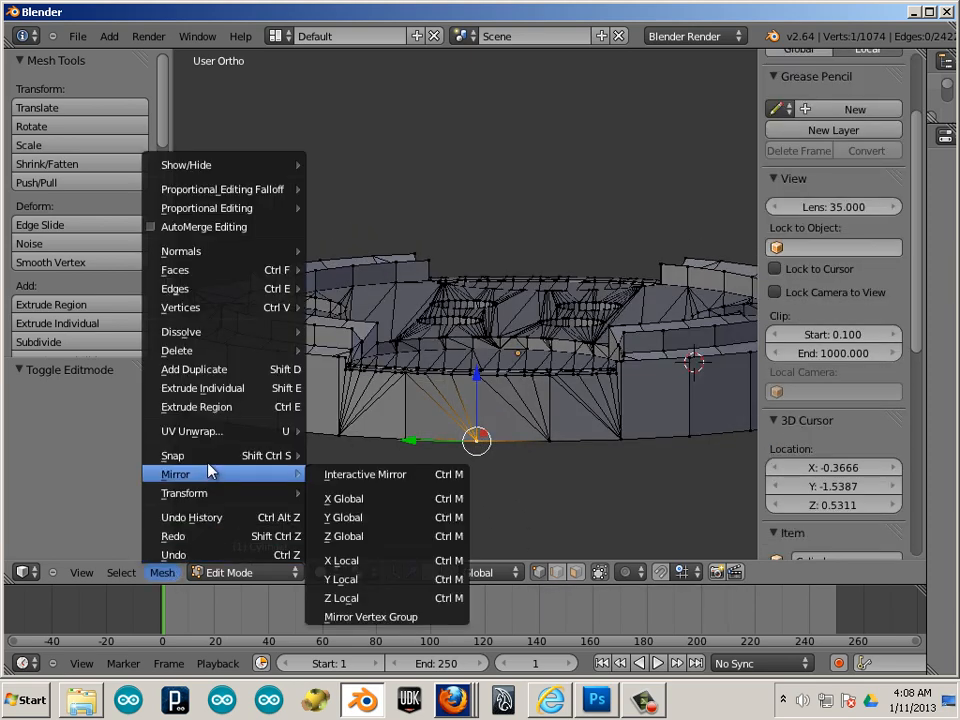
{"action": "mouse_move", "coordinate": [210, 460]}
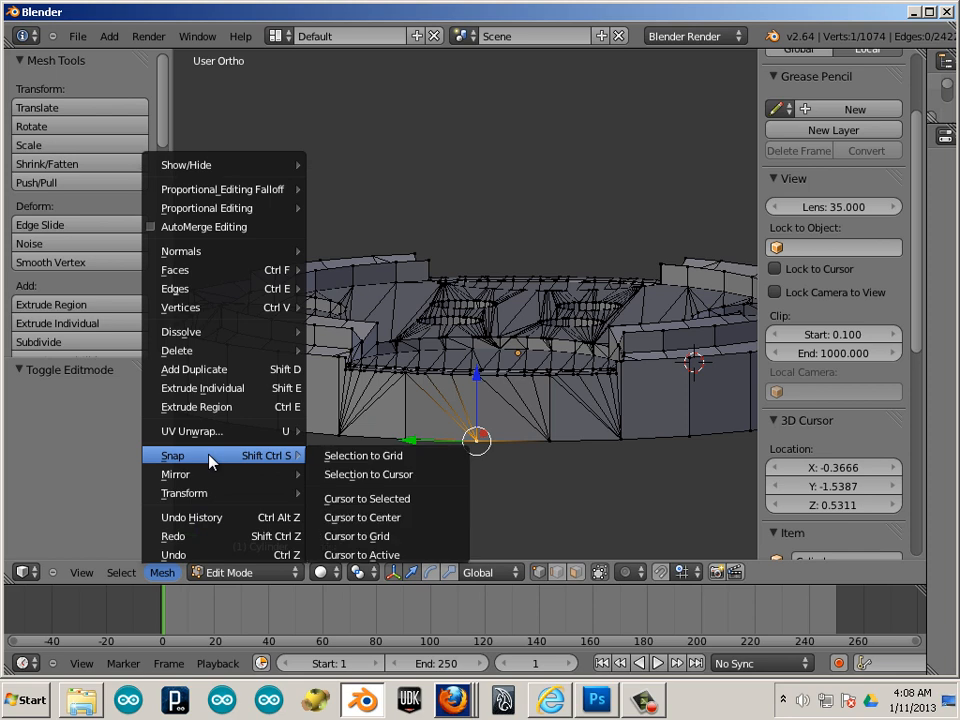
{"action": "left_click", "coordinate": [342, 499]}
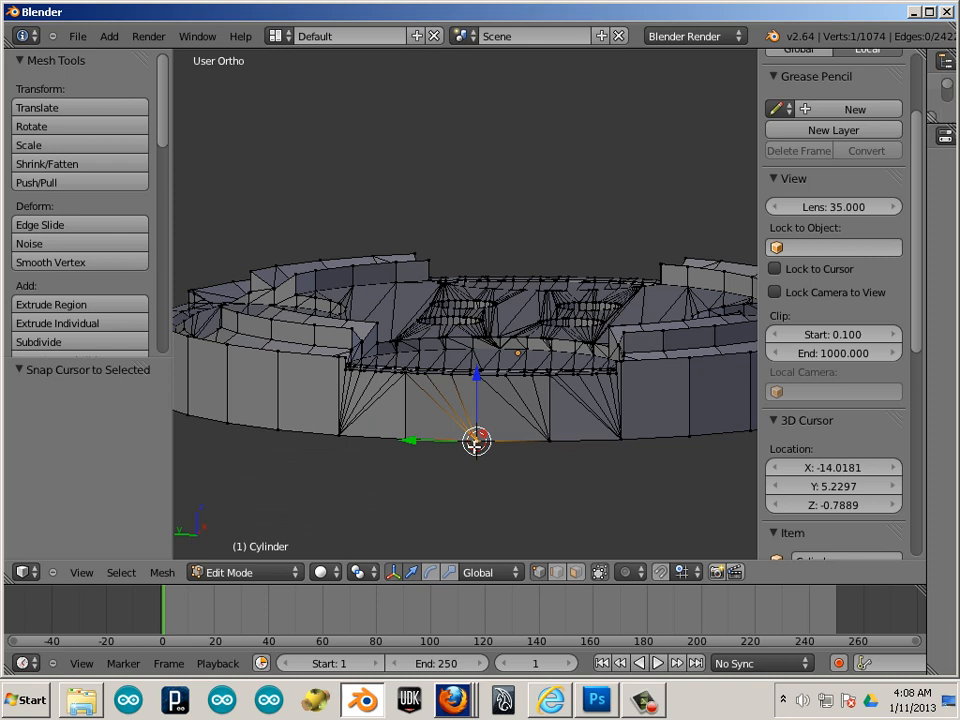
Step: Return to Object Mode and set the notched disc's origin to the 3D cursor
{"action": "key", "text": "Tab"}
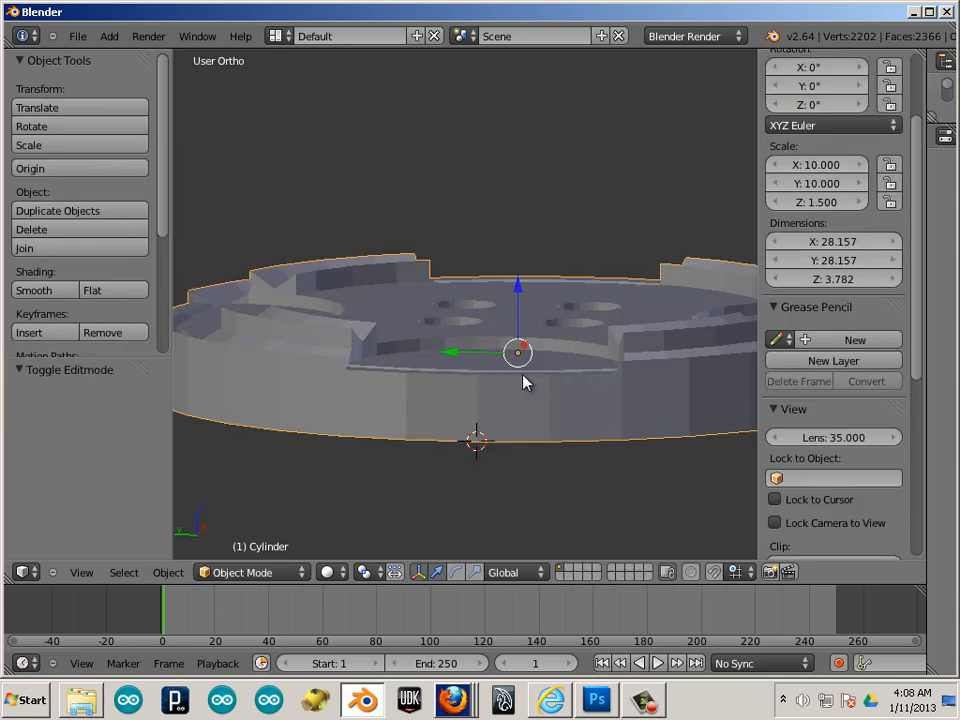
{"action": "left_click", "coordinate": [168, 572]}
{"action": "mouse_move", "coordinate": [220, 492]}
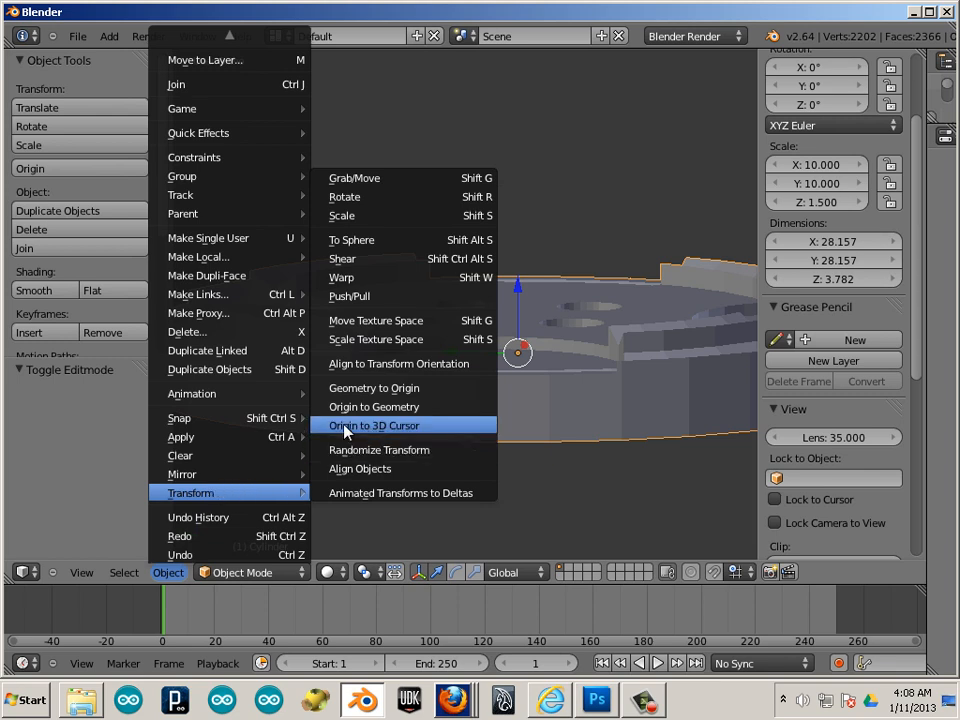
{"action": "left_click", "coordinate": [410, 429]}
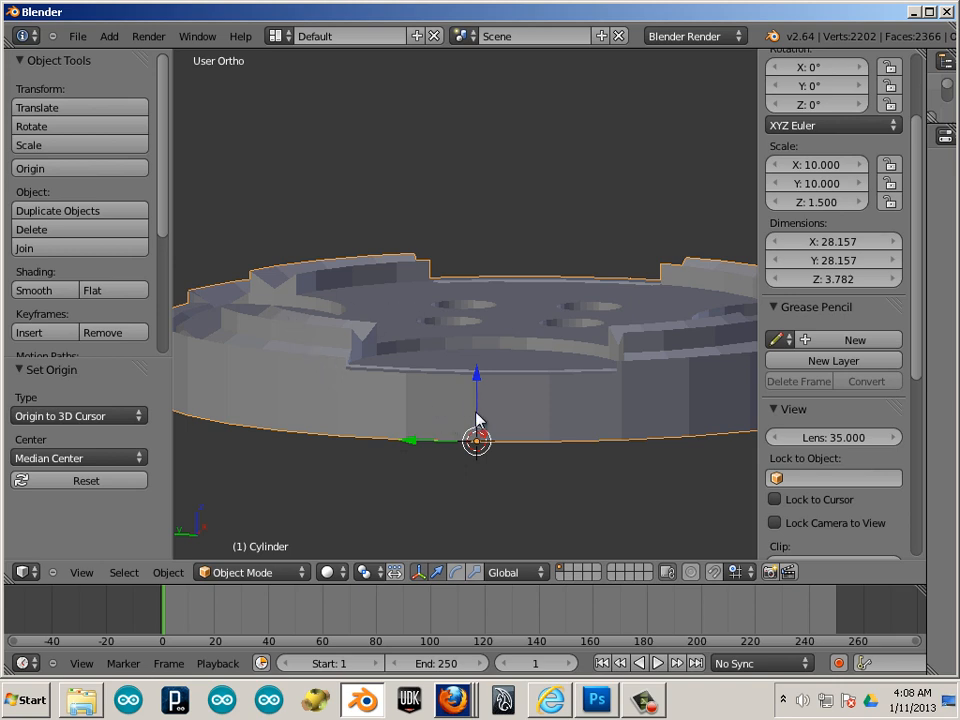
{"action": "key", "text": "a"}
Step: Snap the 3D cursor to a vertex on the bottom outer edge of the other disc, the one with the unbroken rim
{"action": "middle_click_drag", "start_coordinate": [564, 486], "coordinate": [430, 460]}
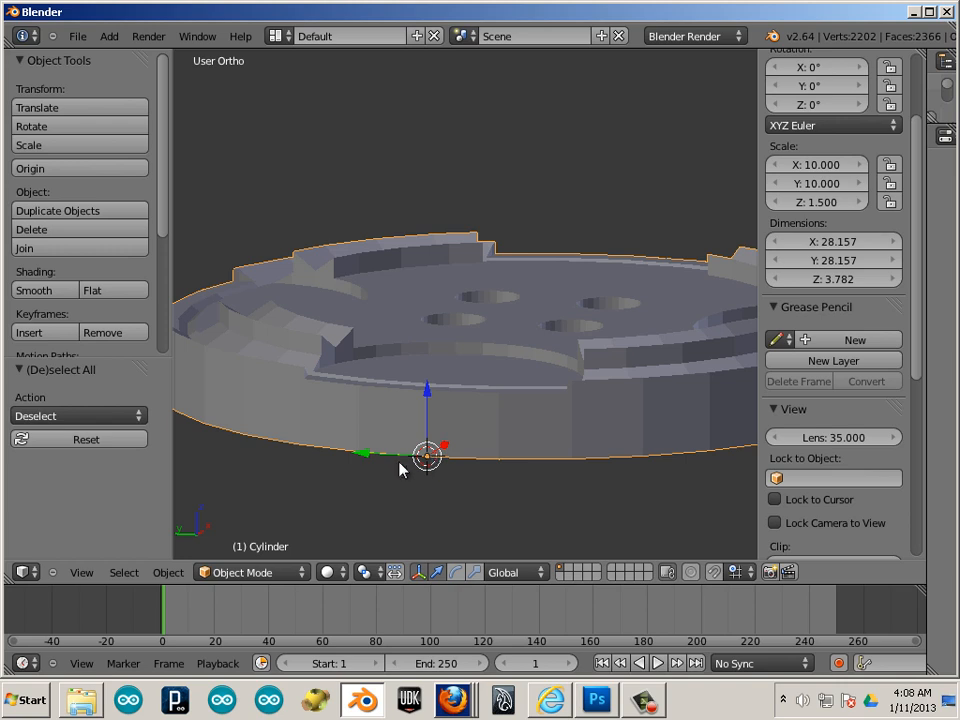
{"action": "scroll", "coordinate": [396, 470], "scroll_direction": "down", "scroll_amount": 3}
{"action": "middle_click_drag", "start_coordinate": [356, 465], "coordinate": [535, 481], "text": "shift"}
{"action": "middle_click_drag", "start_coordinate": [427, 450], "coordinate": [581, 470], "text": "shift"}
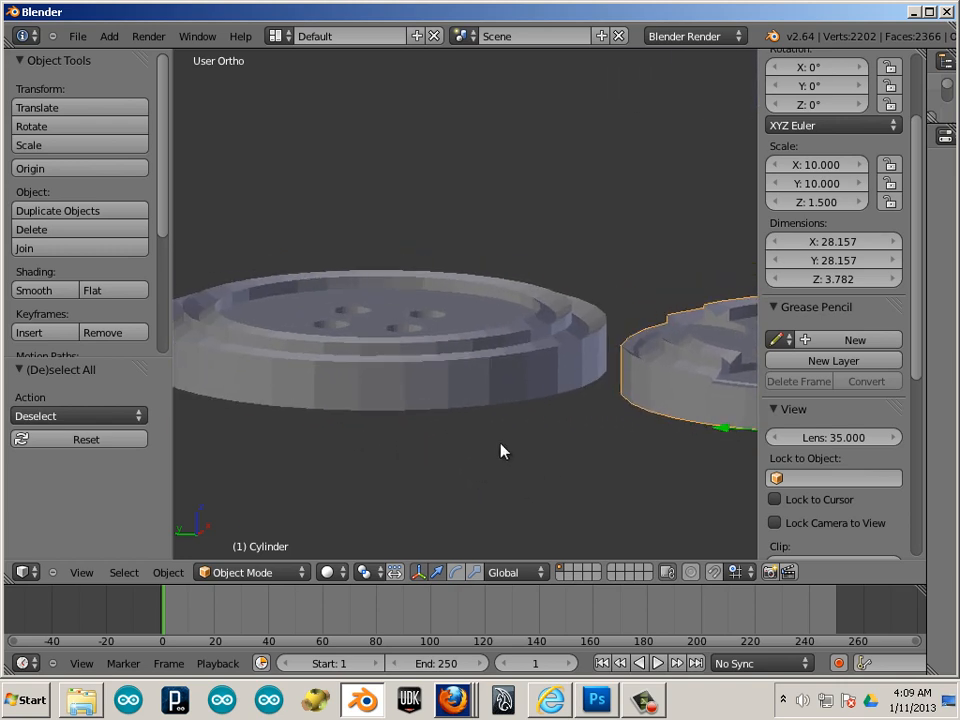
{"action": "scroll", "coordinate": [501, 450], "scroll_direction": "up", "scroll_amount": 1}
{"action": "middle_click_drag", "start_coordinate": [475, 452], "coordinate": [510, 444]}
{"action": "scroll", "coordinate": [453, 456], "scroll_direction": "up", "scroll_amount": 2}
{"action": "right_click", "coordinate": [453, 456]}
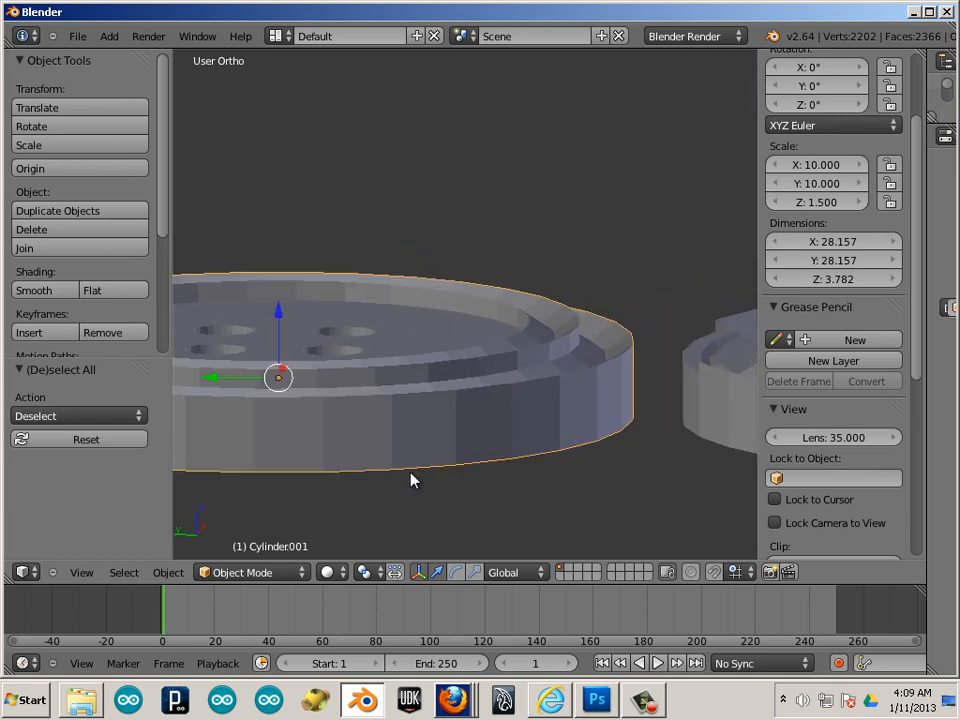
{"action": "key", "text": "Tab"}
{"action": "right_click", "coordinate": [388, 485]}
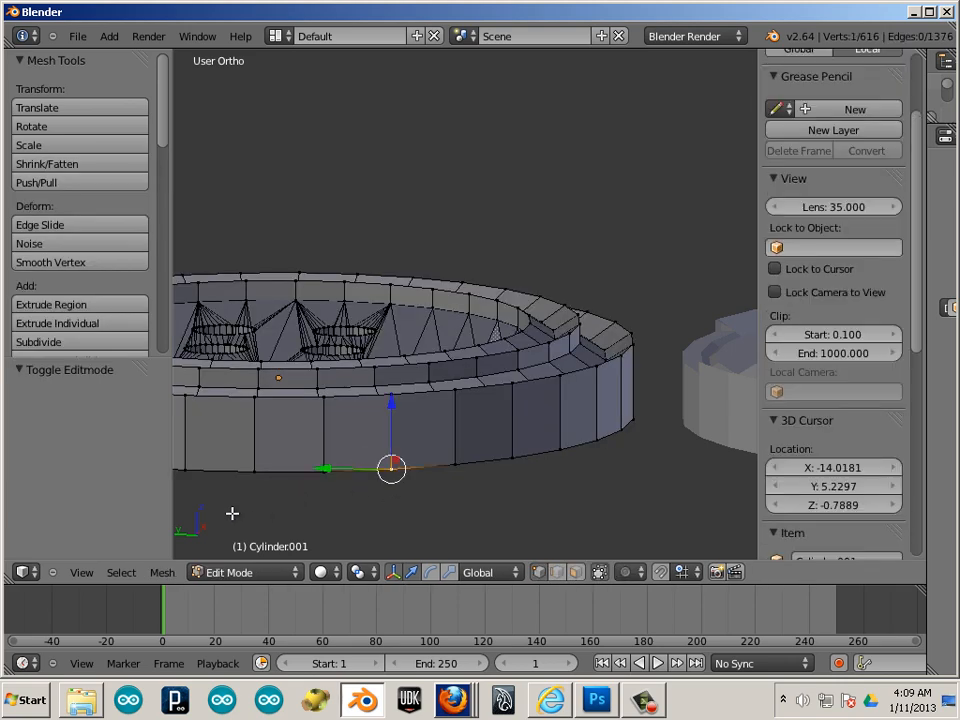
{"action": "left_click", "coordinate": [161, 572]}
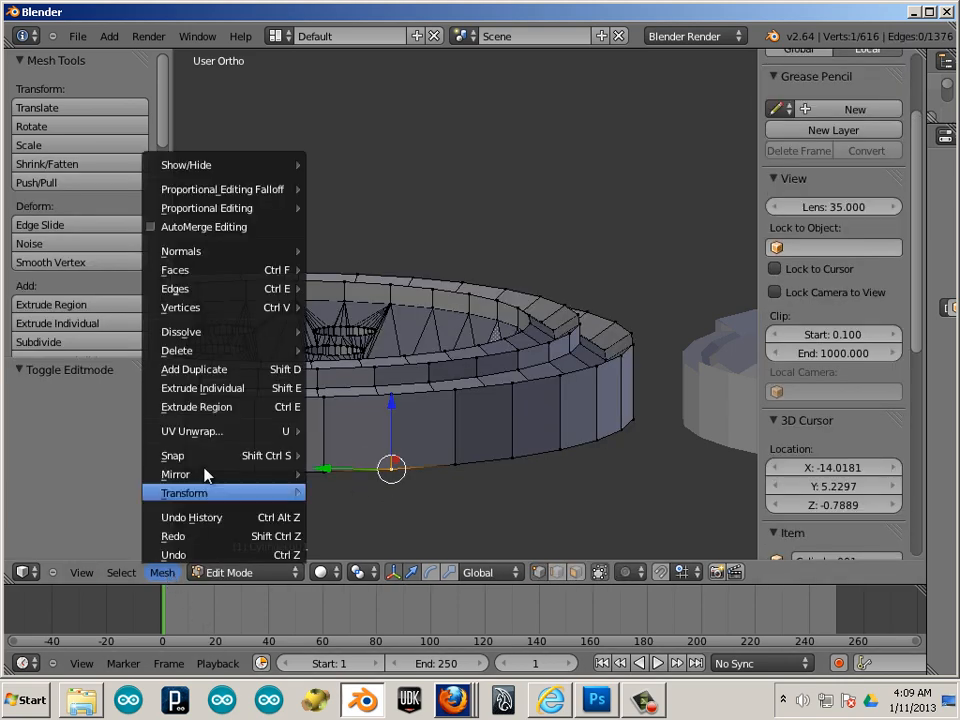
{"action": "mouse_move", "coordinate": [205, 462]}
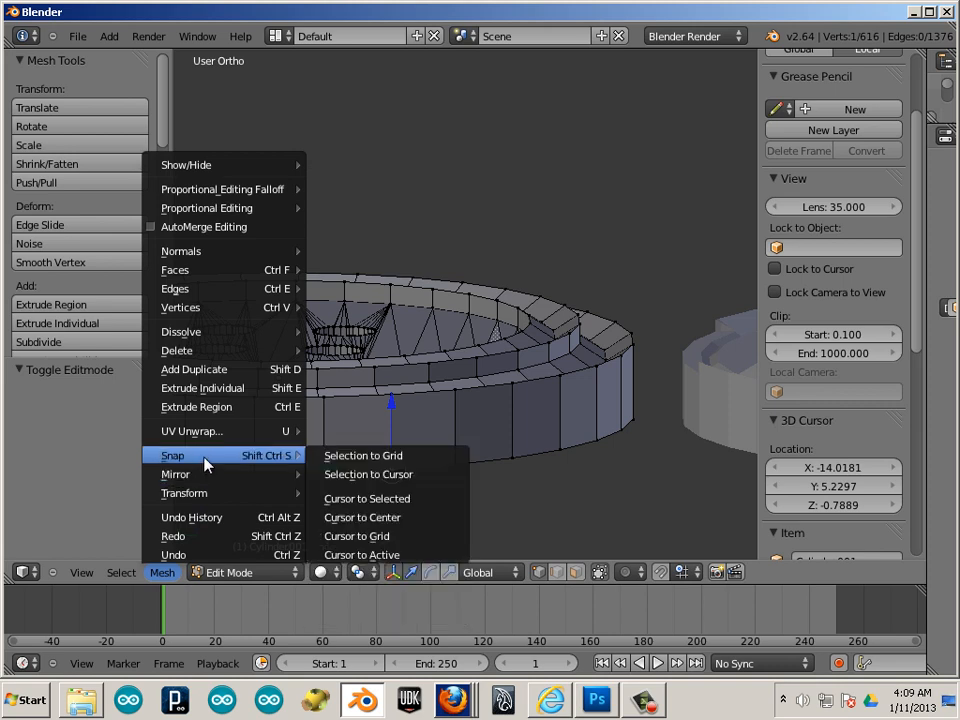
{"action": "left_click", "coordinate": [371, 498]}
Step: Return to Object Mode and set the unbroken-rim disc's origin to the 3D cursor
{"action": "key", "text": "Tab"}
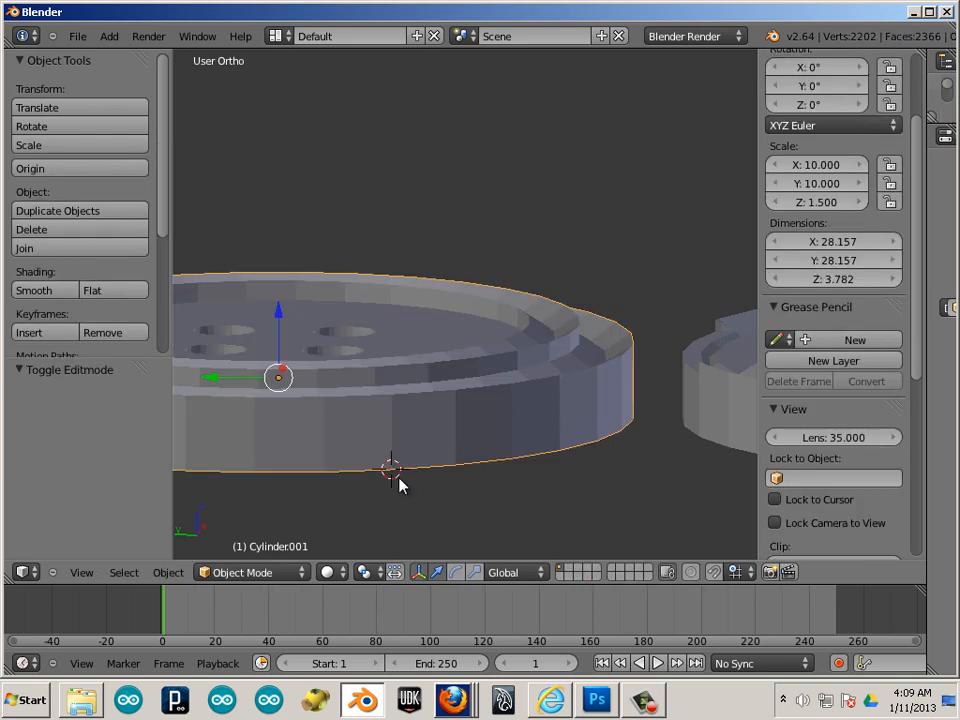
{"action": "left_click", "coordinate": [168, 572]}
{"action": "mouse_move", "coordinate": [203, 497]}
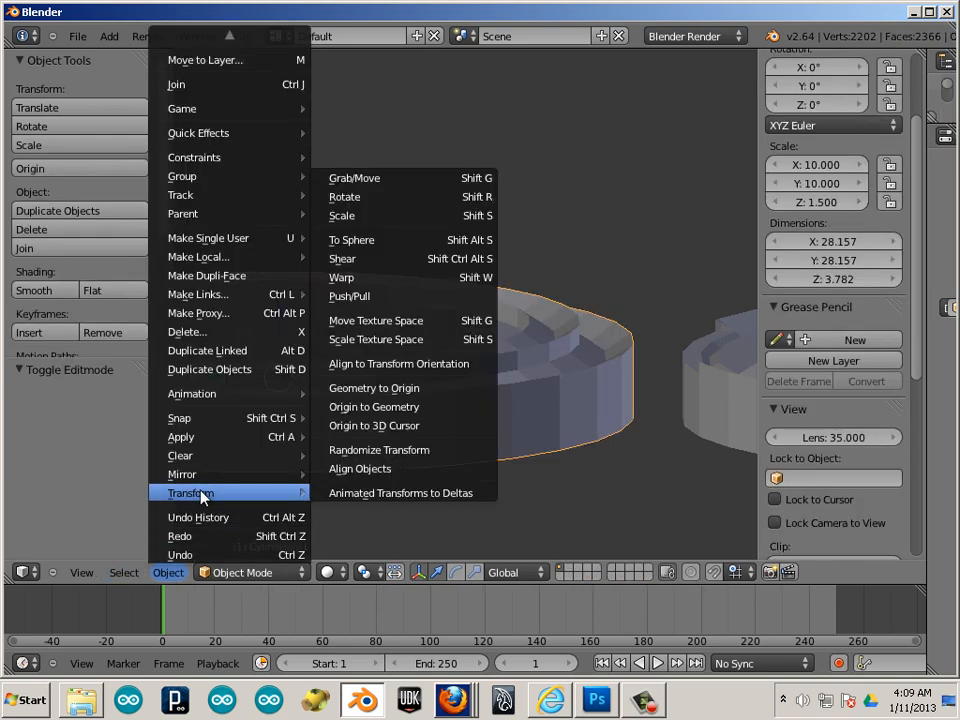
{"action": "left_click", "coordinate": [376, 428]}
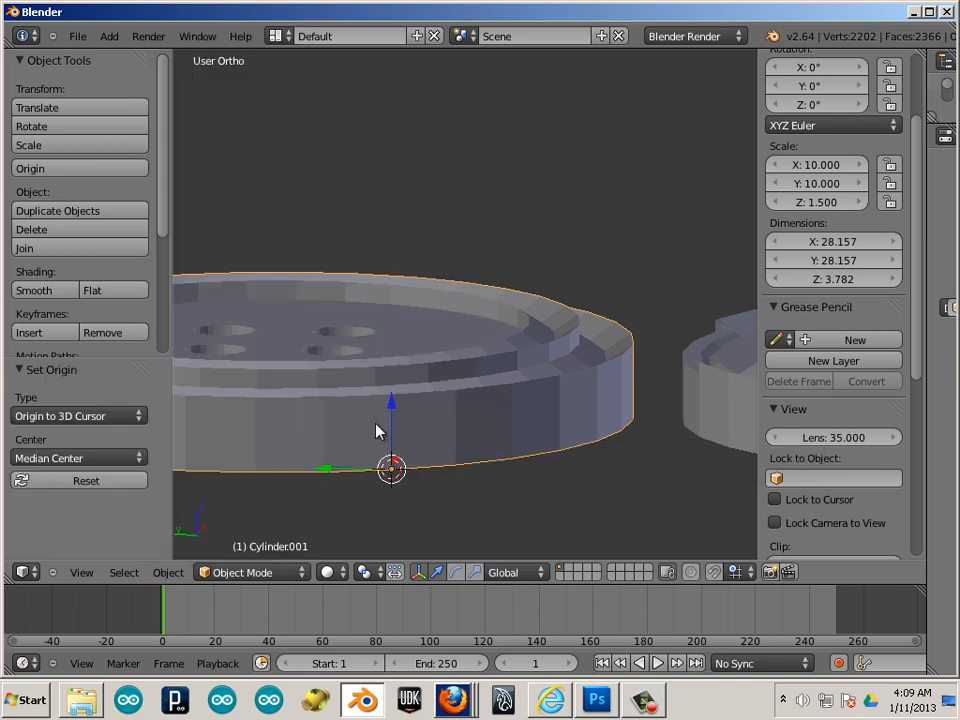
Step: Raise the unbroken-rim disc about 13.3 units along Z and lower the notched disc about 6.1 units
{"action": "scroll", "coordinate": [621, 510], "scroll_direction": "down", "scroll_amount": 4}
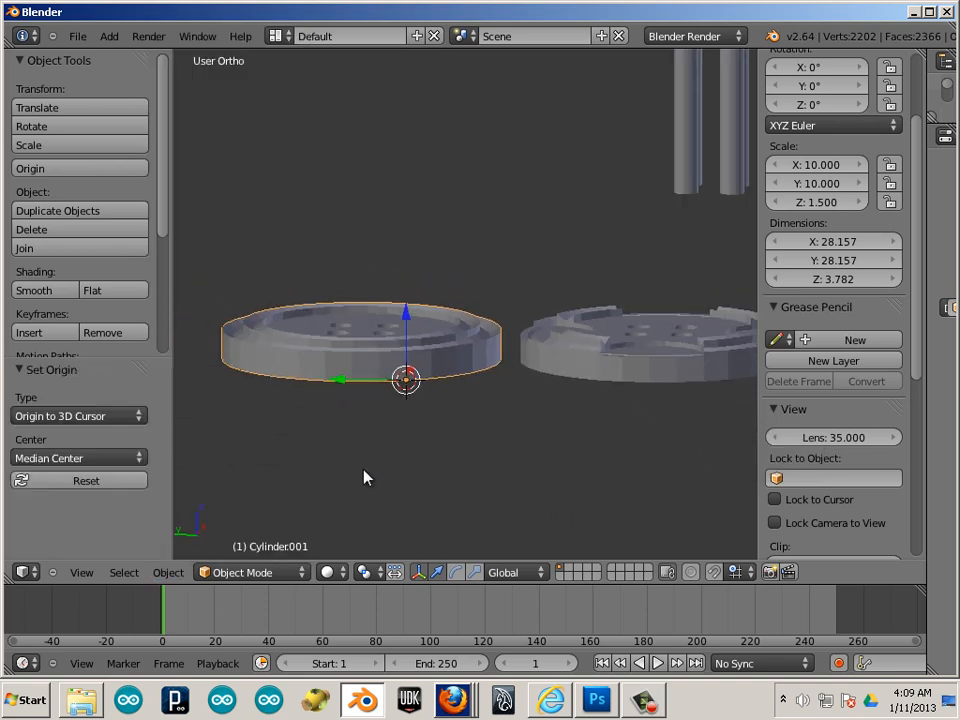
{"action": "key", "text": "g"}
{"action": "key", "text": "z"}
{"action": "left_click", "coordinate": [461, 204]}
{"action": "right_click", "coordinate": [585, 316]}
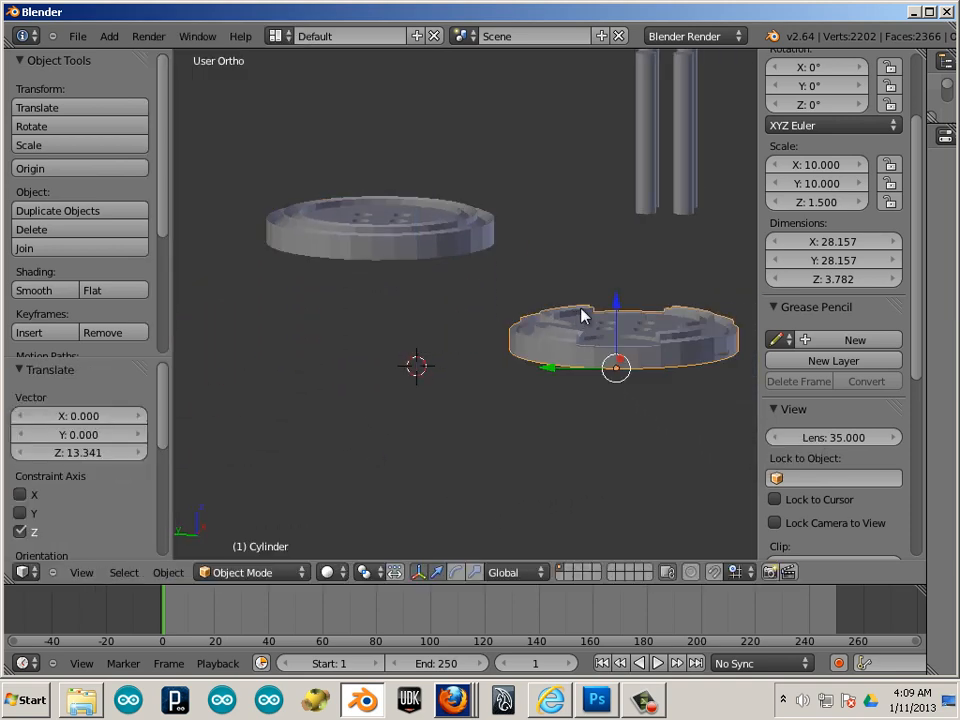
{"action": "left_click_drag", "start_coordinate": [614, 308], "coordinate": [555, 343]}
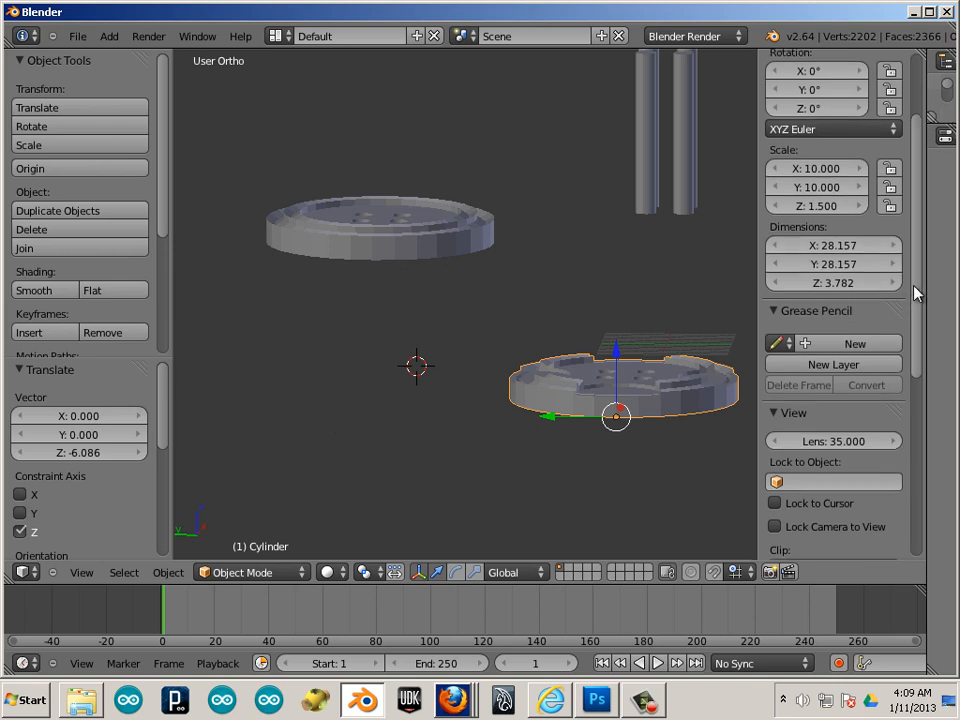
Step: Set the notched disc's Z location to 0
{"action": "scroll", "coordinate": [808, 228], "scroll_direction": "up", "scroll_amount": 3}
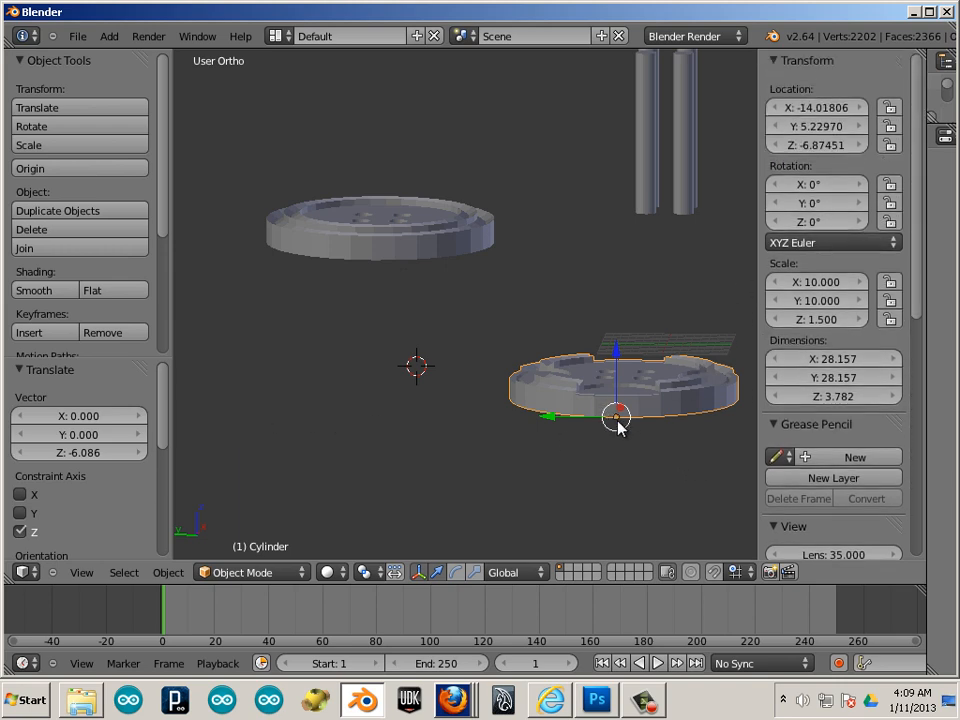
{"action": "left_click", "coordinate": [813, 146]}
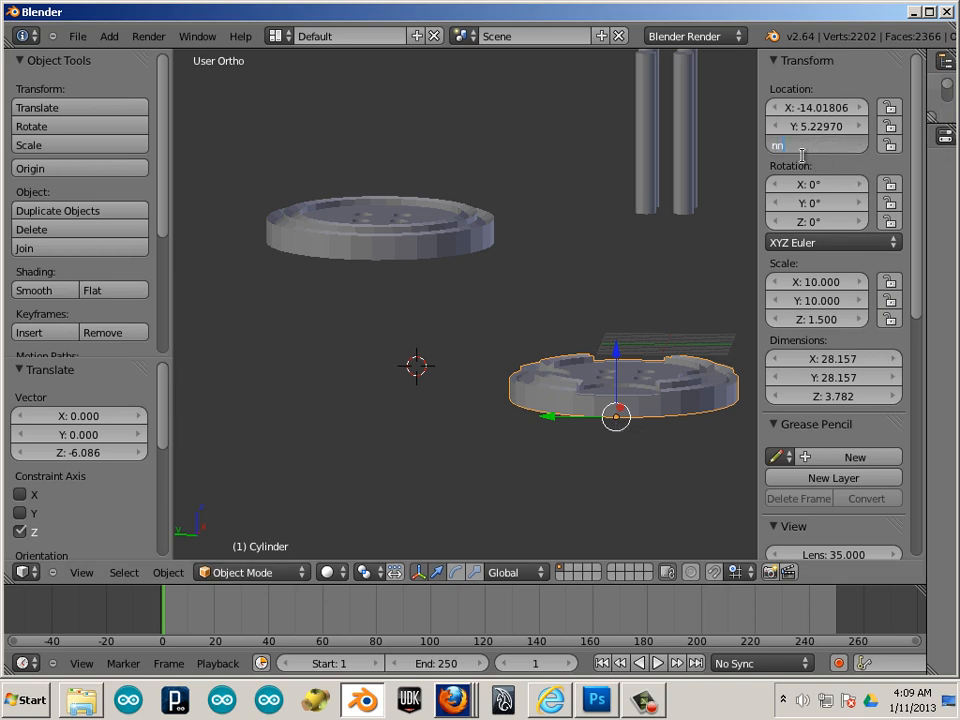
{"action": "type", "text": "nnn"}
{"action": "key", "text": "Escape"}
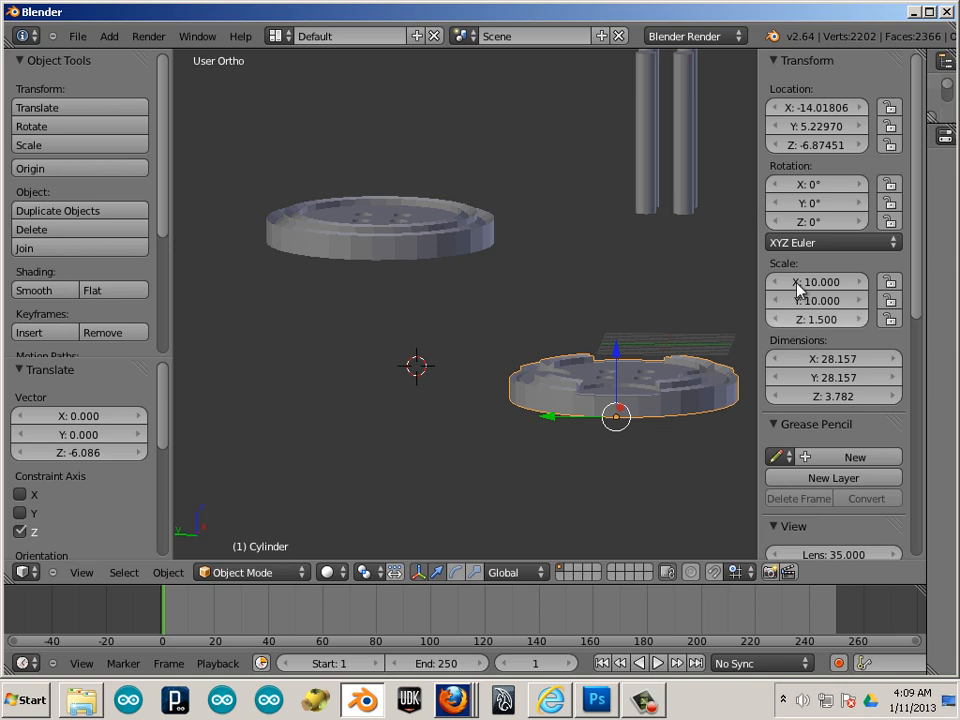
{"action": "left_click", "coordinate": [820, 146]}
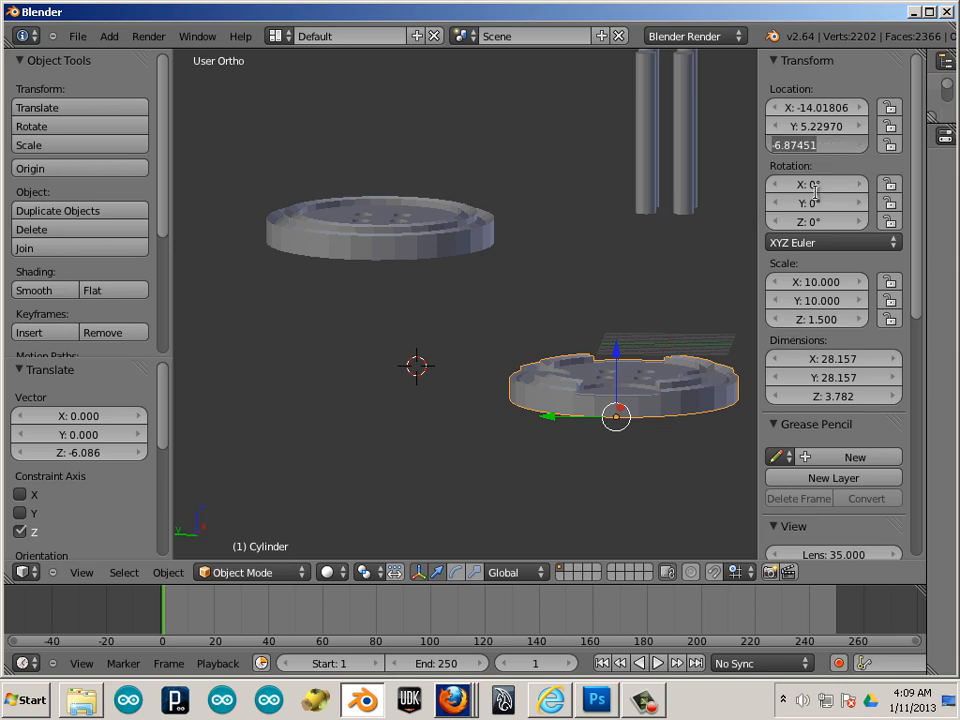
{"action": "type", "text": "0"}
{"action": "key", "text": "Return"}
Step: Select the unbroken-rim disc and set its Z location to 0
{"action": "right_click", "coordinate": [450, 255]}
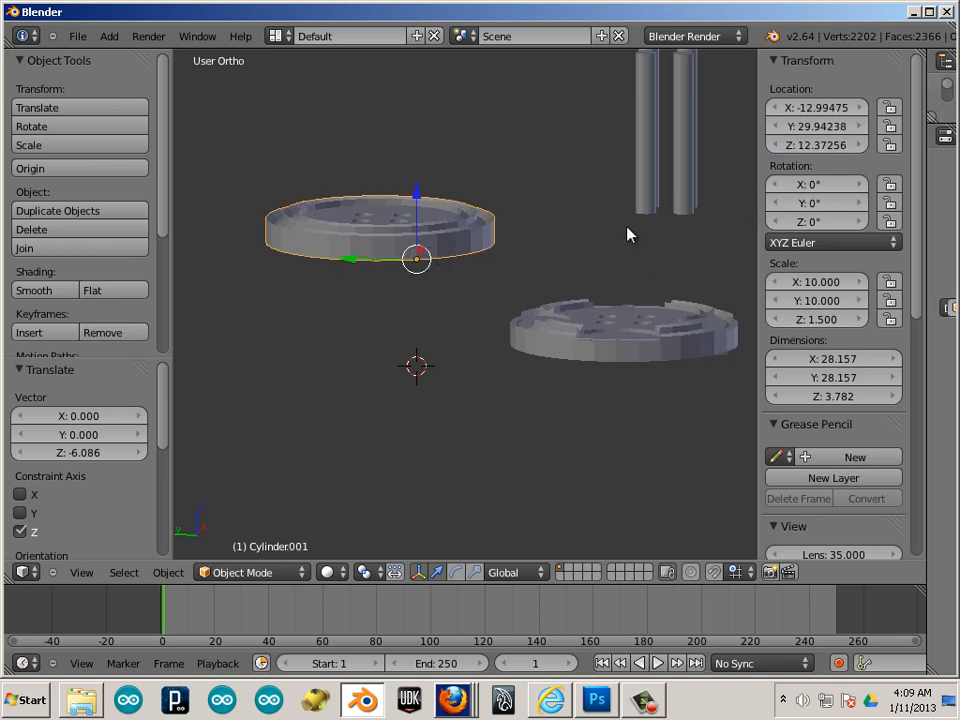
{"action": "left_click", "coordinate": [821, 148]}
{"action": "type", "text": "0"}
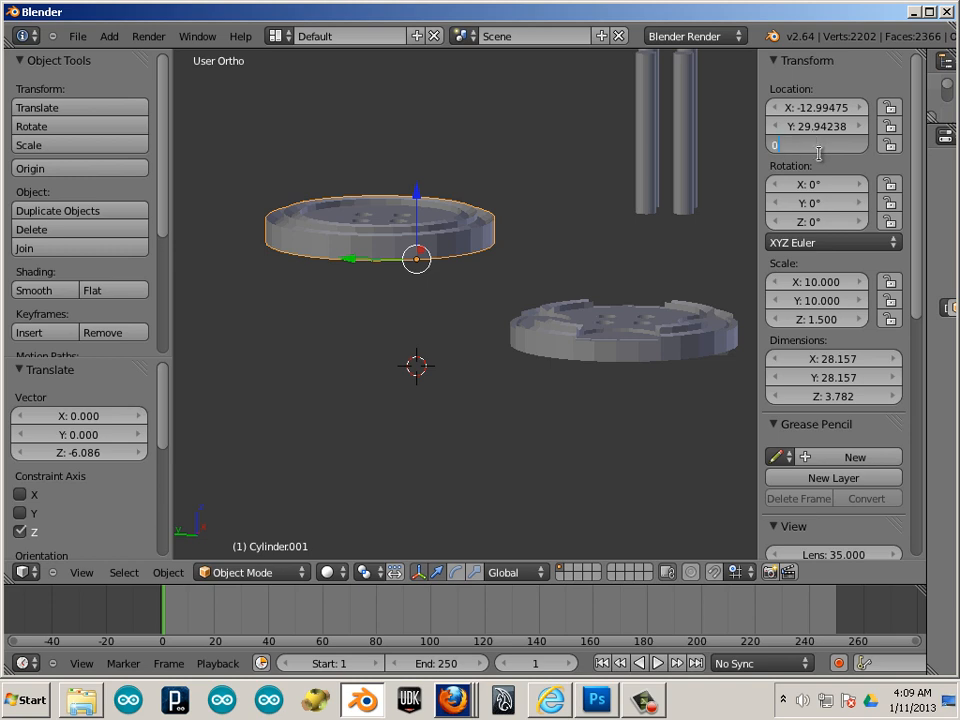
{"action": "key", "text": "Return"}
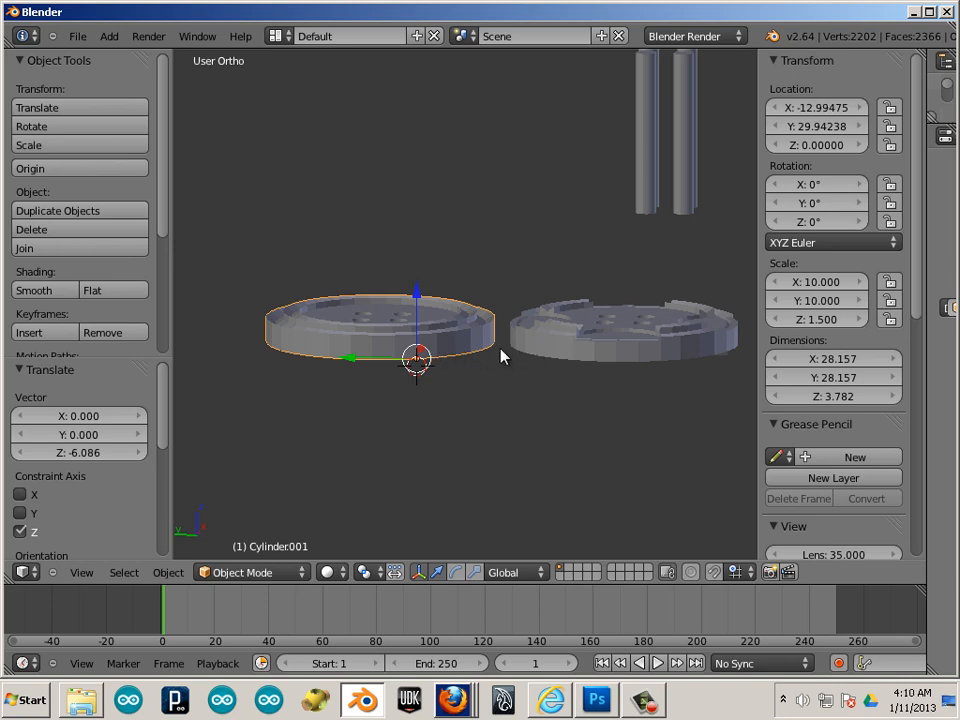
Step: Check the alignment of both discs' undersides with the ground line in the right orthographic wireframe view
{"action": "key", "text": "KP_3"}
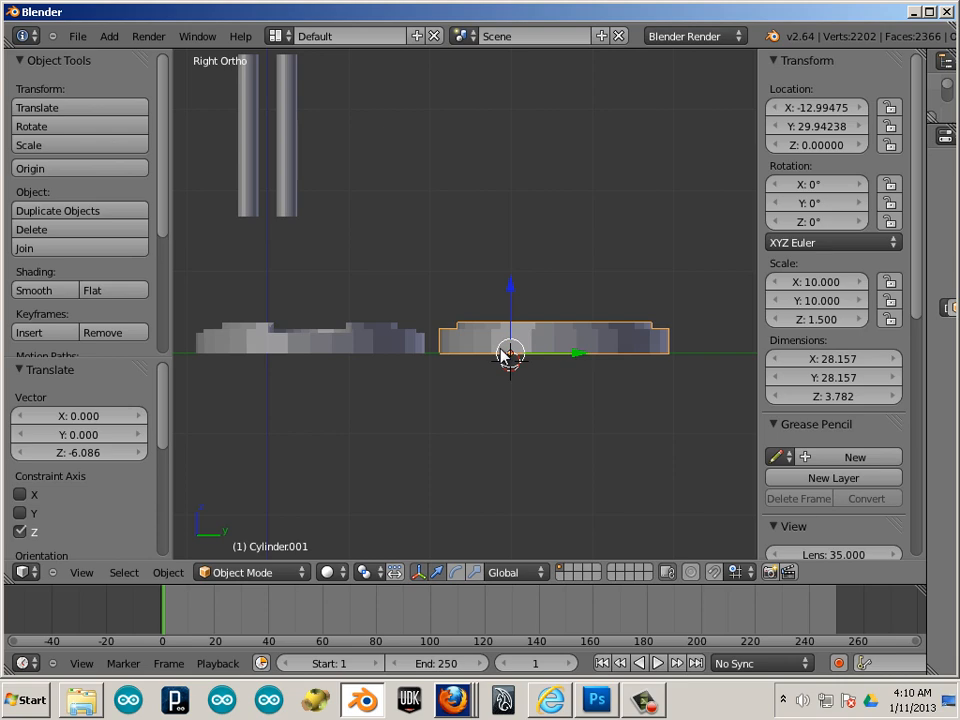
{"action": "key", "text": "z"}
{"action": "middle_click_drag", "start_coordinate": [414, 394], "coordinate": [467, 375], "text": "shift"}
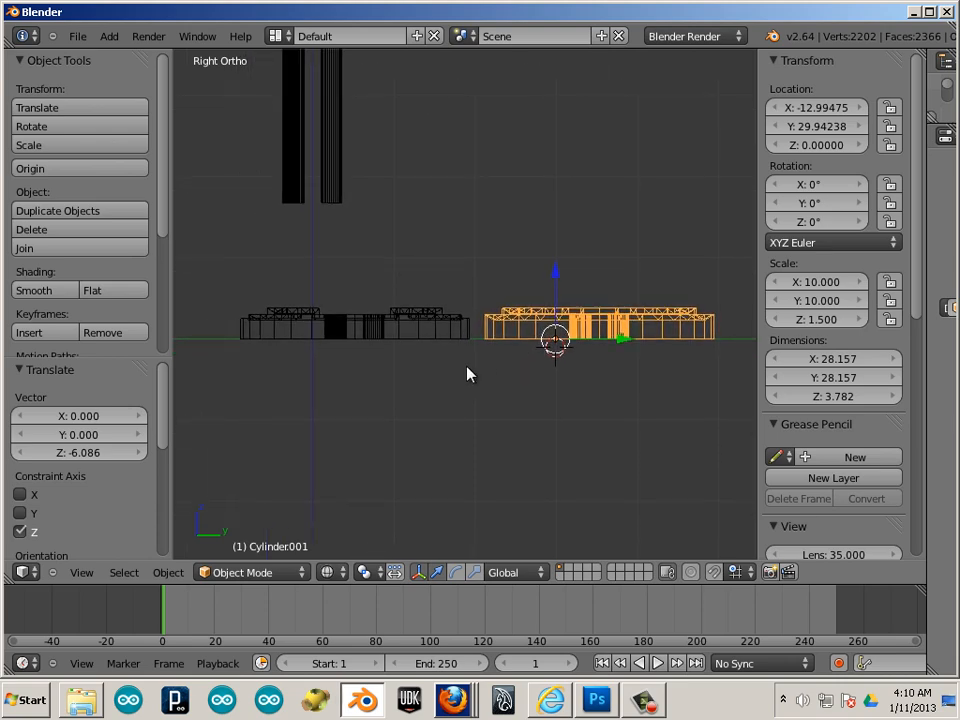
{"action": "scroll", "coordinate": [556, 415], "scroll_direction": "up", "scroll_amount": 3}
{"action": "scroll", "coordinate": [556, 415], "scroll_direction": "up", "scroll_amount": 5}
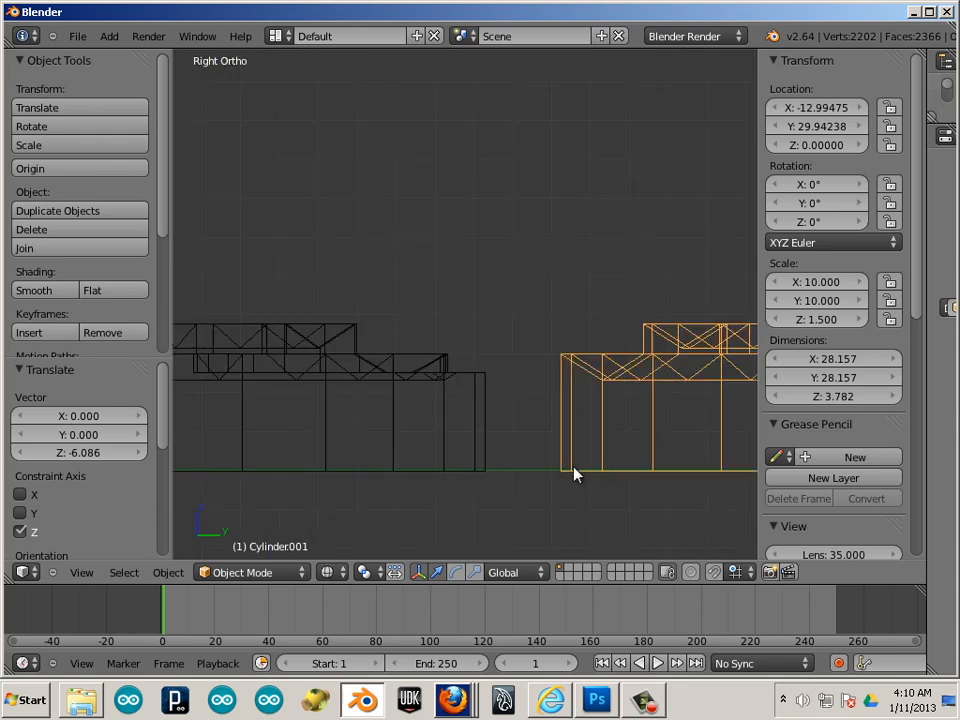
Step: Join the notched disc and the unbroken-rim disc into one object, deselect it and return the view to solid shading
{"action": "scroll", "coordinate": [620, 478], "scroll_direction": "down", "scroll_amount": 4}
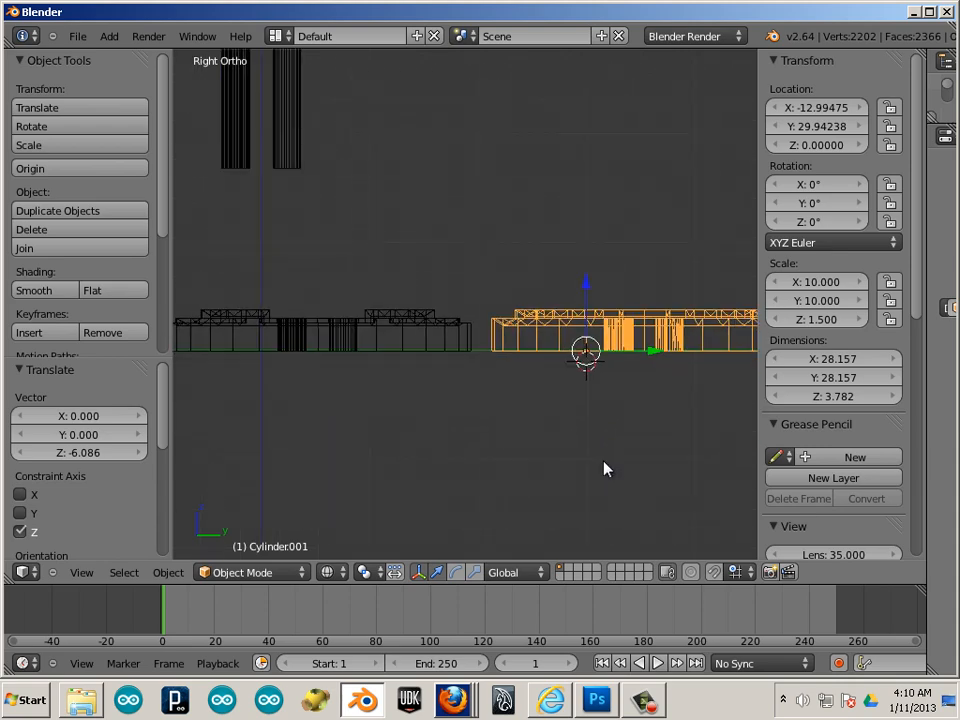
{"action": "key", "text": "a"}
{"action": "key", "text": "b"}
{"action": "left_click_drag", "start_coordinate": [377, 287], "coordinate": [600, 325]}
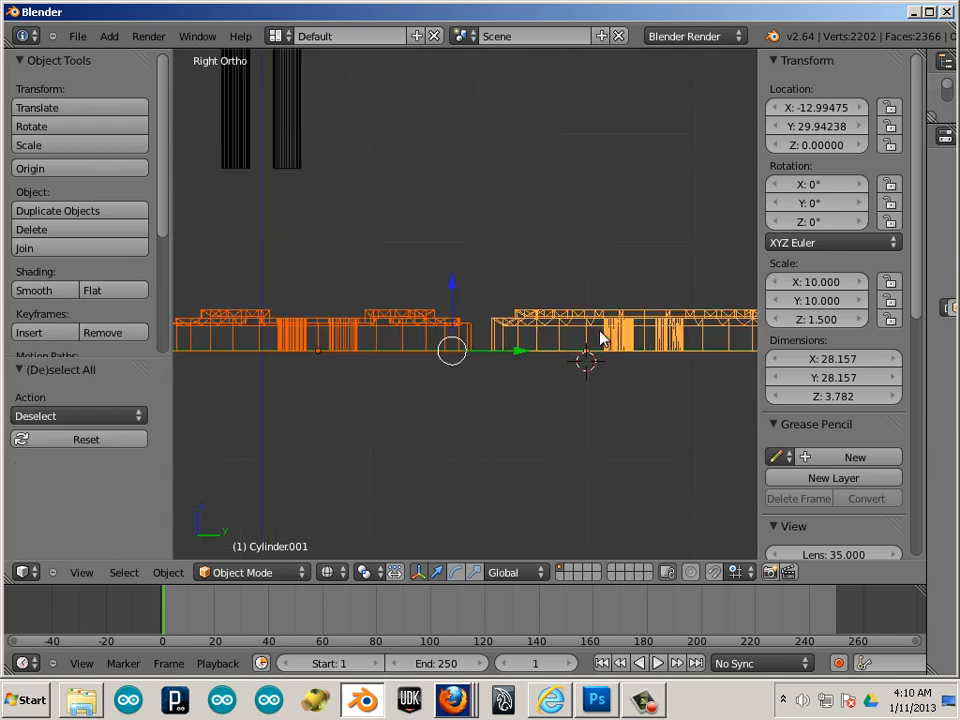
{"action": "left_click", "coordinate": [168, 572]}
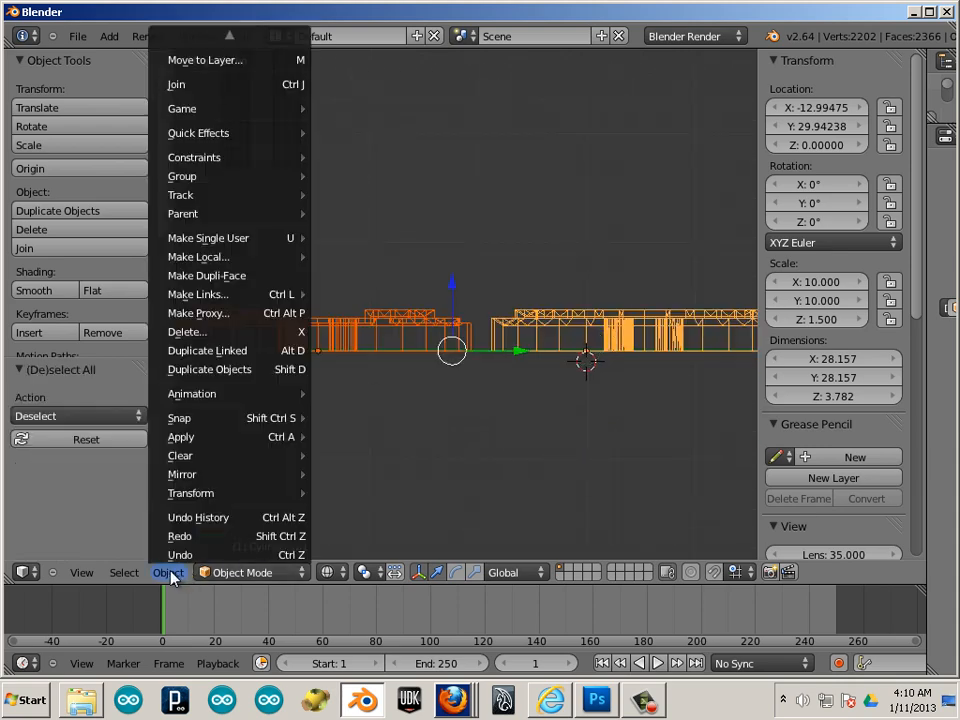
{"action": "left_click", "coordinate": [234, 86]}
{"action": "key", "text": "a"}
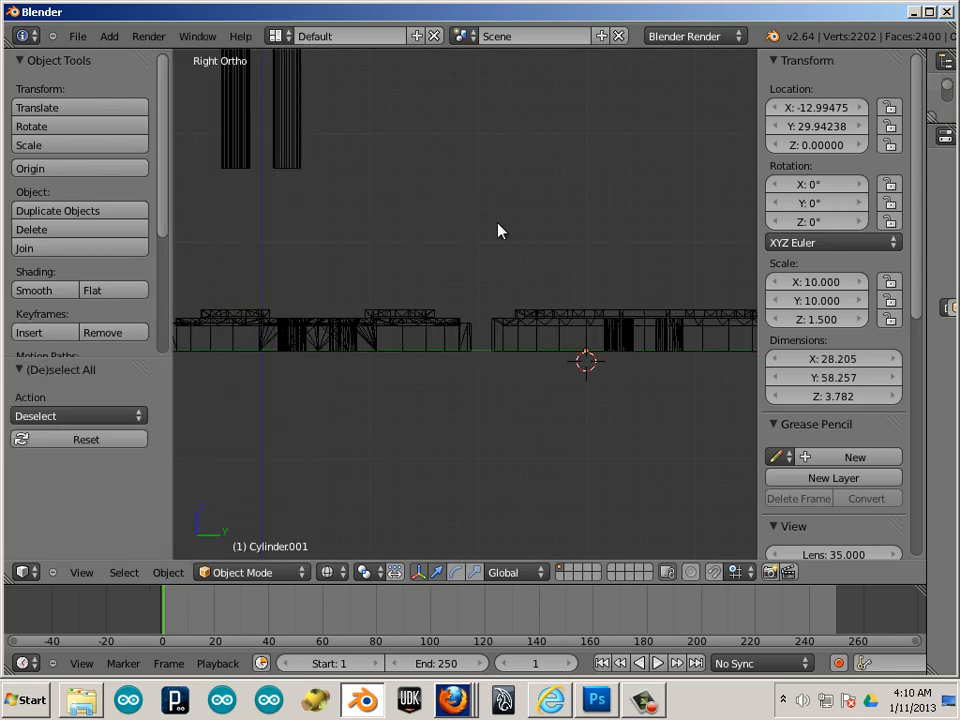
{"action": "middle_click_drag", "start_coordinate": [499, 229], "coordinate": [498, 279]}
{"action": "key", "text": "z"}
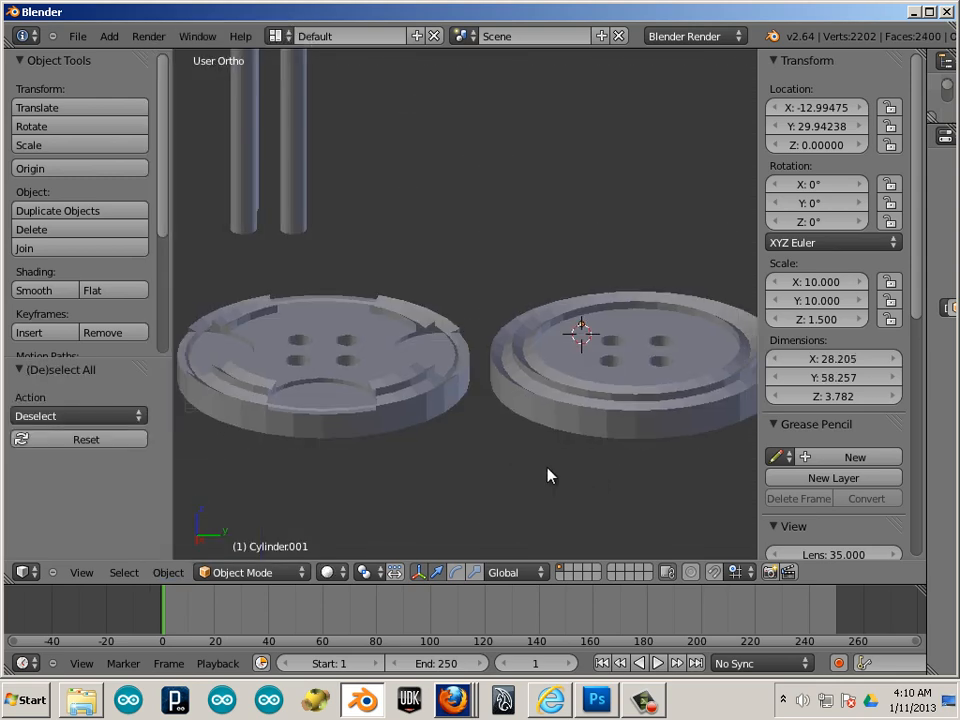
{"action": "mouse_move", "coordinate": [549, 476]}
{"action": "middle_mouse_down"}
{"action": "mouse_move", "coordinate": [364, 525]}
{"action": "mouse_move", "coordinate": [484, 499]}
{"action": "mouse_move", "coordinate": [465, 480]}
{"action": "middle_mouse_up"}
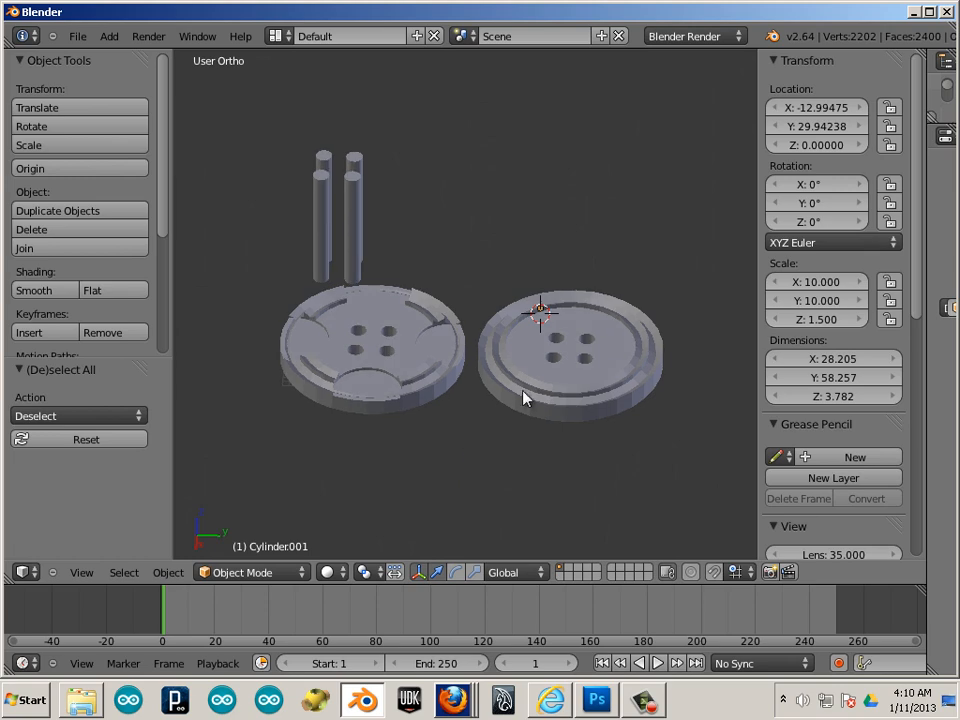
Step: Select the joined discs and export them as an STL file named button to the Desktop folder
{"action": "key", "text": "a"}
{"action": "left_click", "coordinate": [72, 37]}
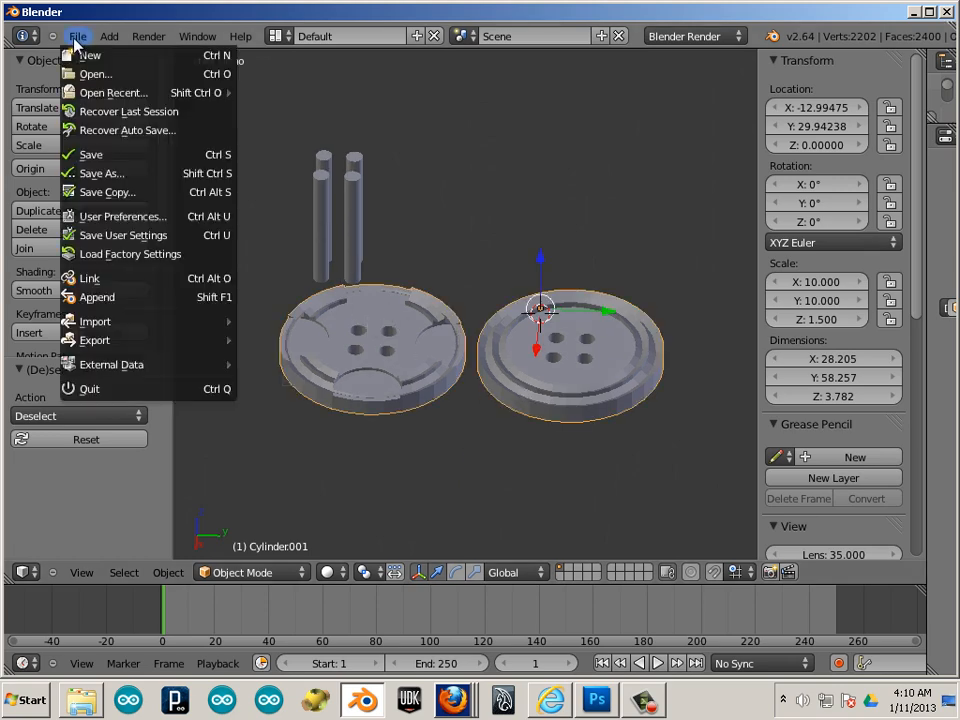
{"action": "mouse_move", "coordinate": [95, 340]}
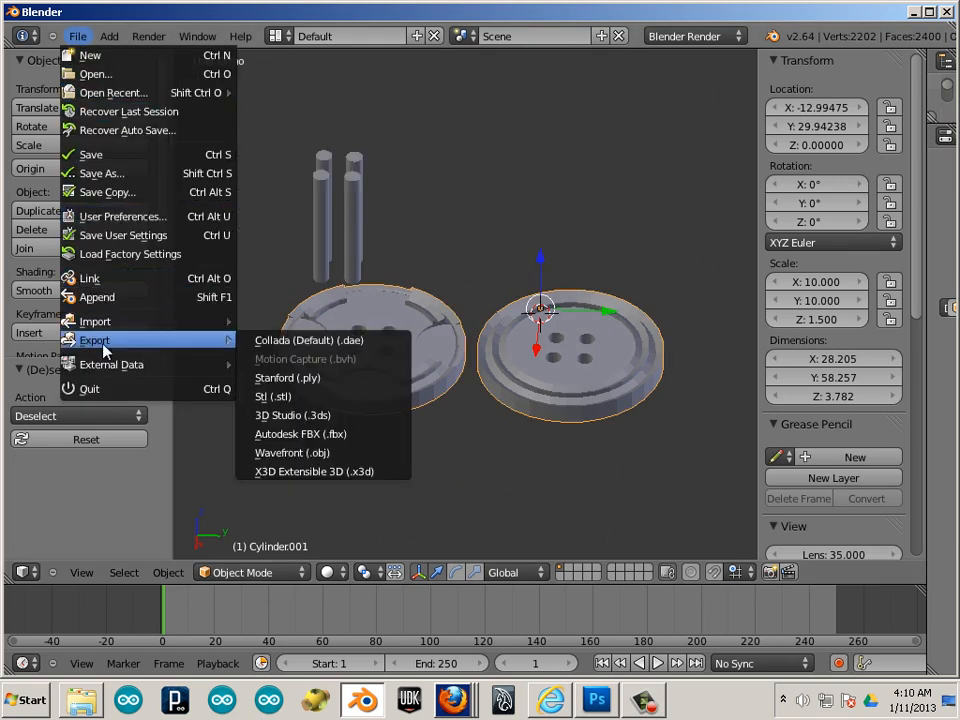
{"action": "left_click", "coordinate": [323, 397]}
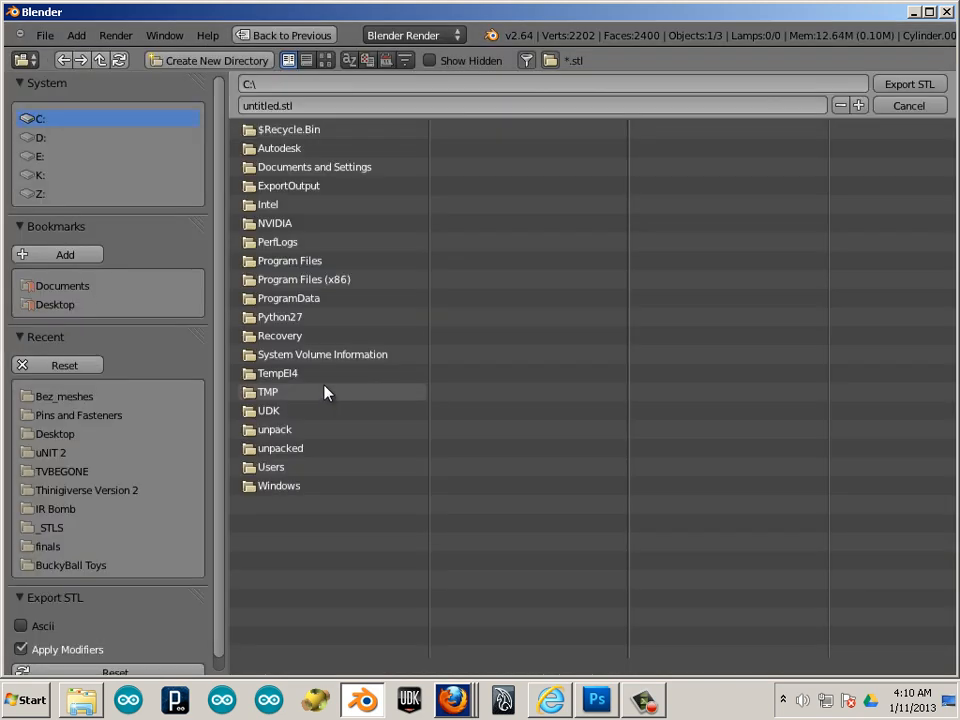
{"action": "left_click", "coordinate": [52, 306]}
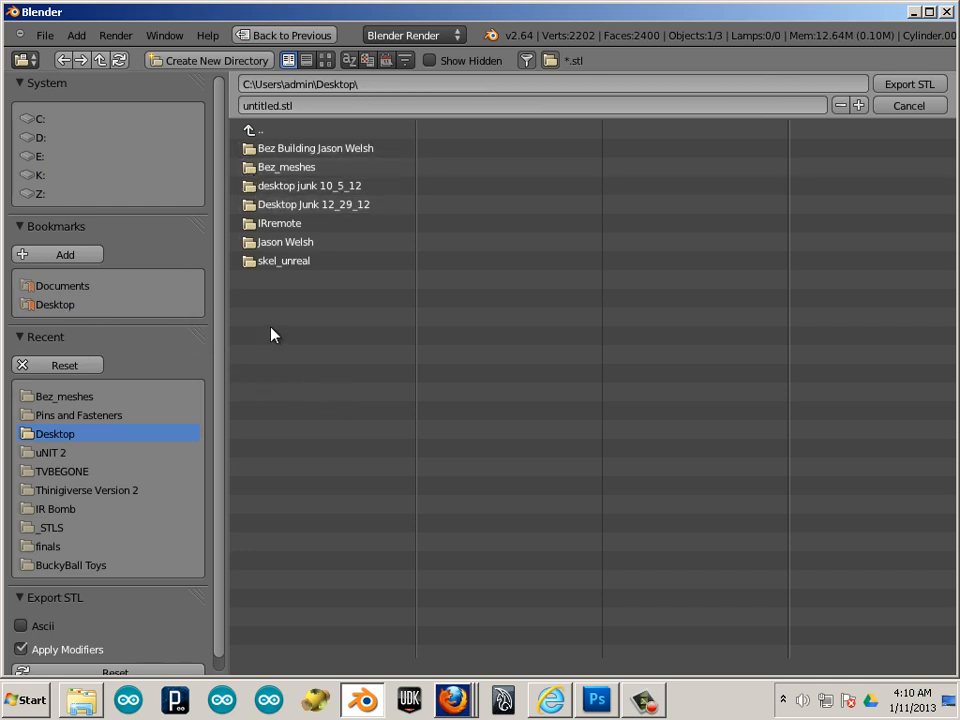
{"action": "left_click", "coordinate": [328, 103]}
{"action": "type", "text": "button"}
{"action": "key", "text": "Return"}
{"action": "left_click", "coordinate": [910, 87]}
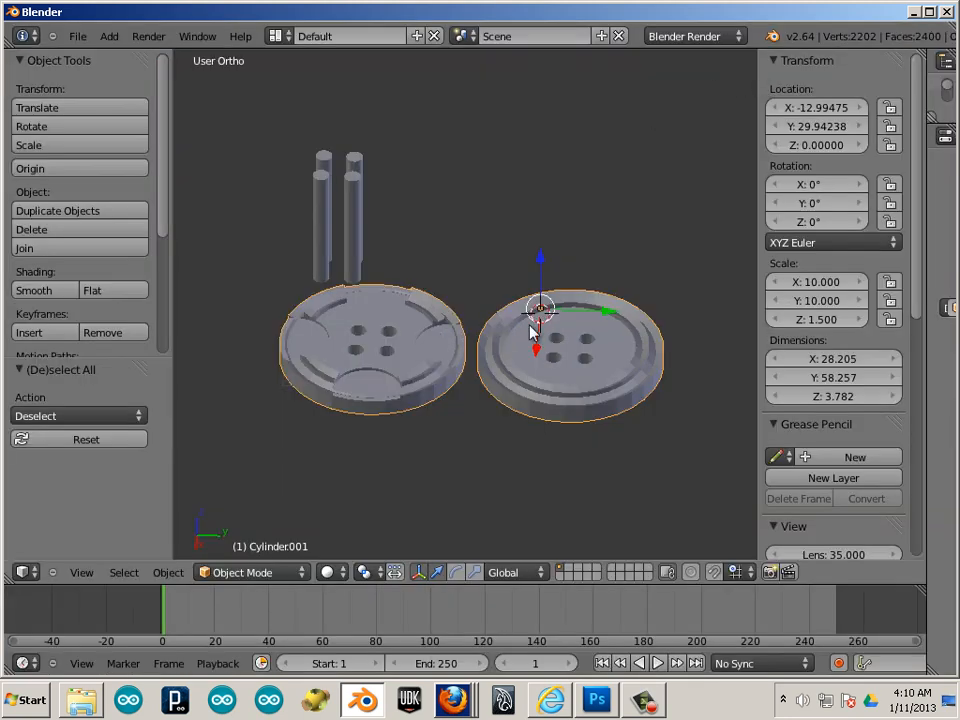
{"action": "middle_click_drag", "start_coordinate": [392, 435], "coordinate": [418, 389]}
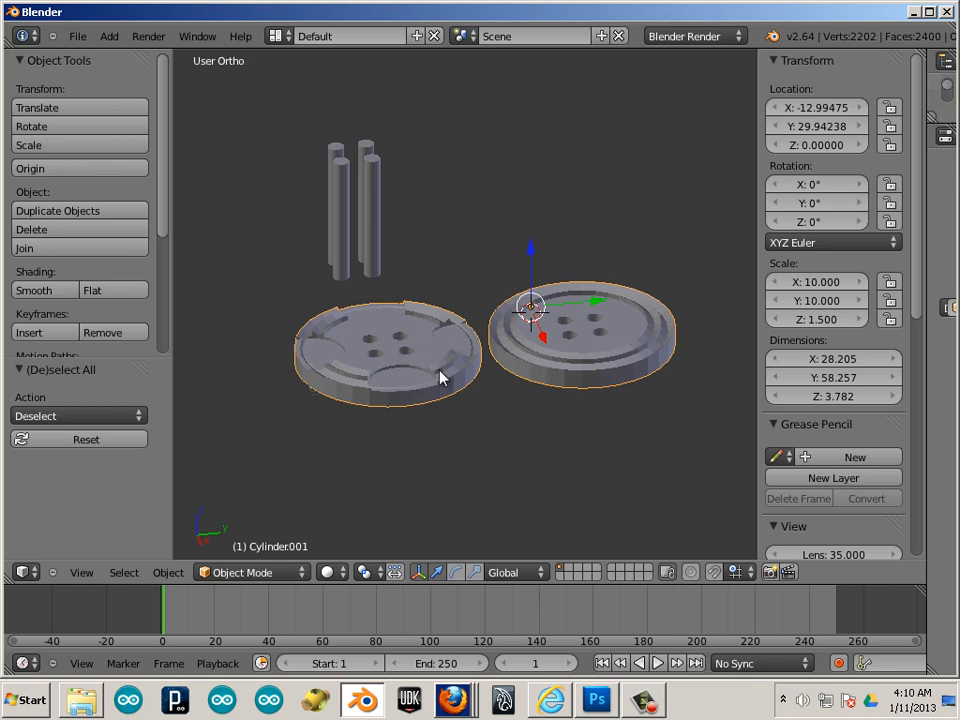
{"action": "middle_click_drag", "start_coordinate": [495, 440], "coordinate": [440, 436]}
{"action": "middle_click_drag", "start_coordinate": [440, 436], "coordinate": [496, 474], "text": "ctrl"}
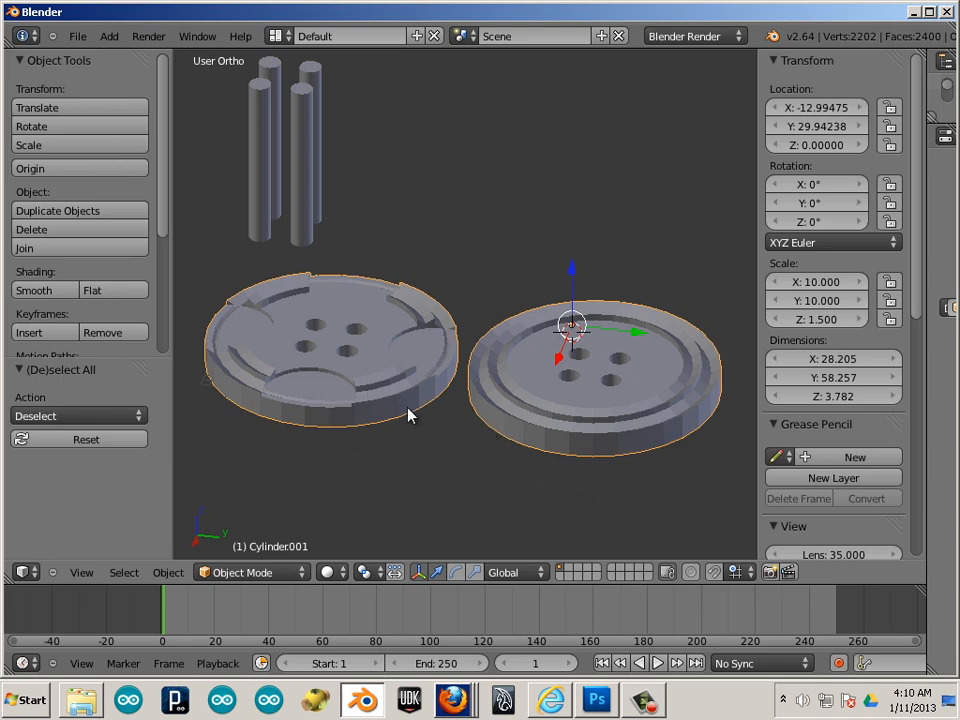
{"action": "middle_click_drag", "start_coordinate": [371, 456], "coordinate": [352, 447]}
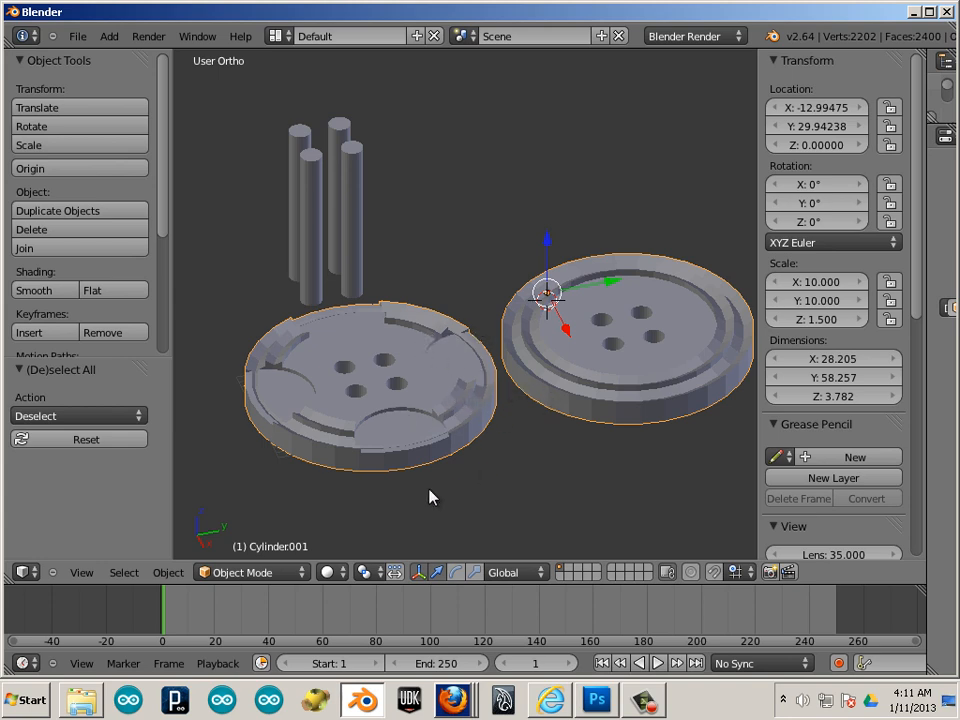
{"action": "middle_click_drag", "start_coordinate": [545, 500], "coordinate": [500, 458]}
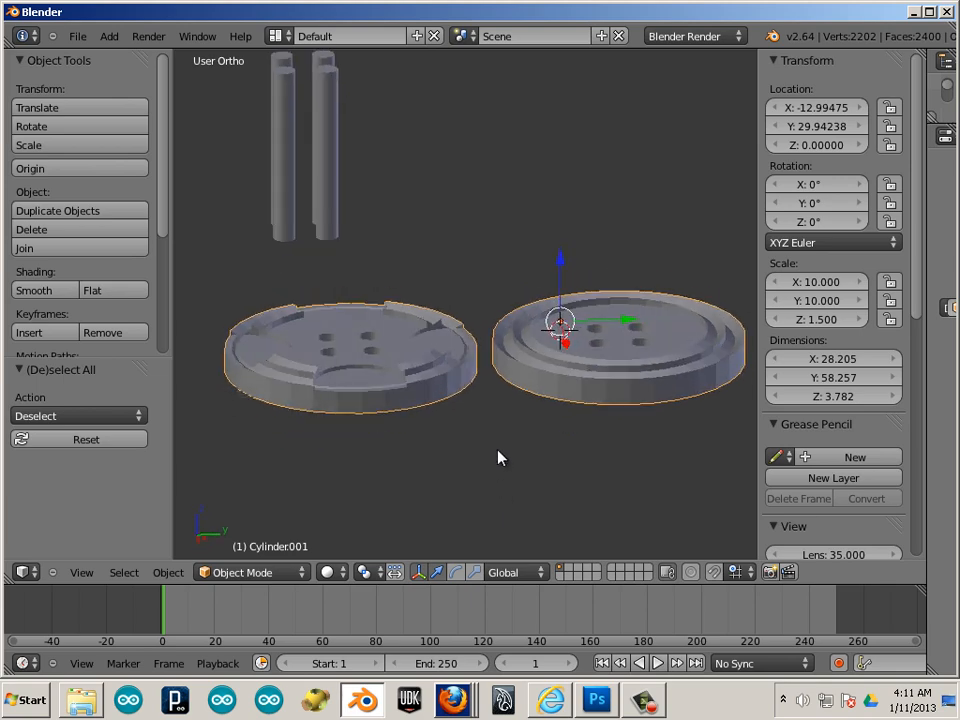